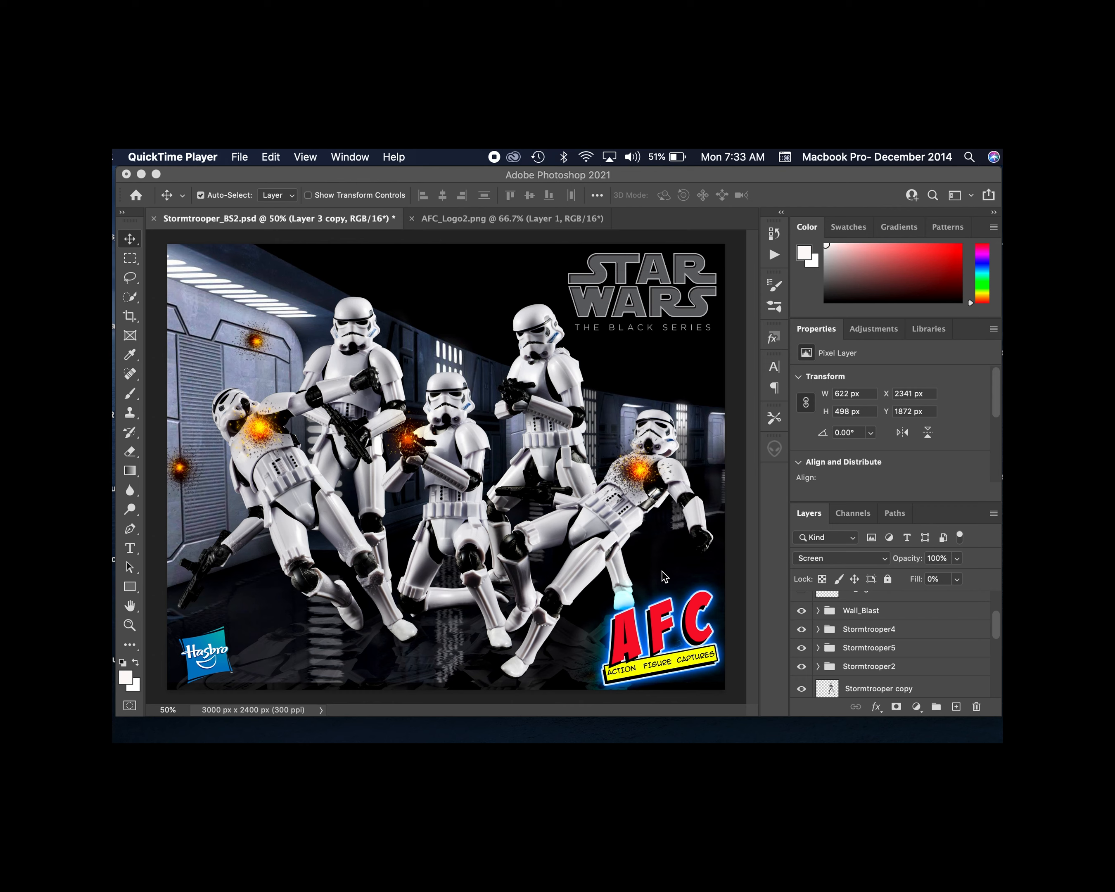
Look over the Stormtrooper4, Stormtrooper5 and Stormtrooper2 layer groups, selecting each in turn
left_click(862, 632)
left_click(856, 649)
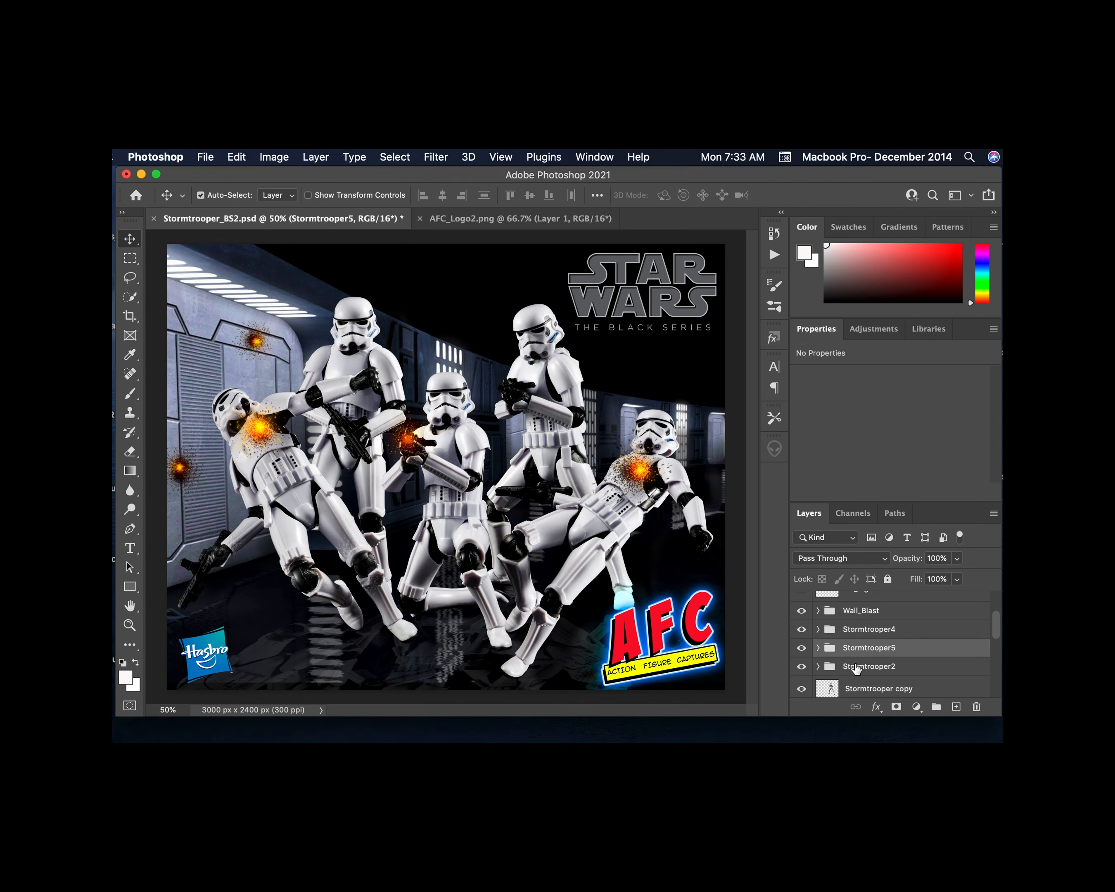
left_click(856, 670)
scroll(856, 670, "down", 3)
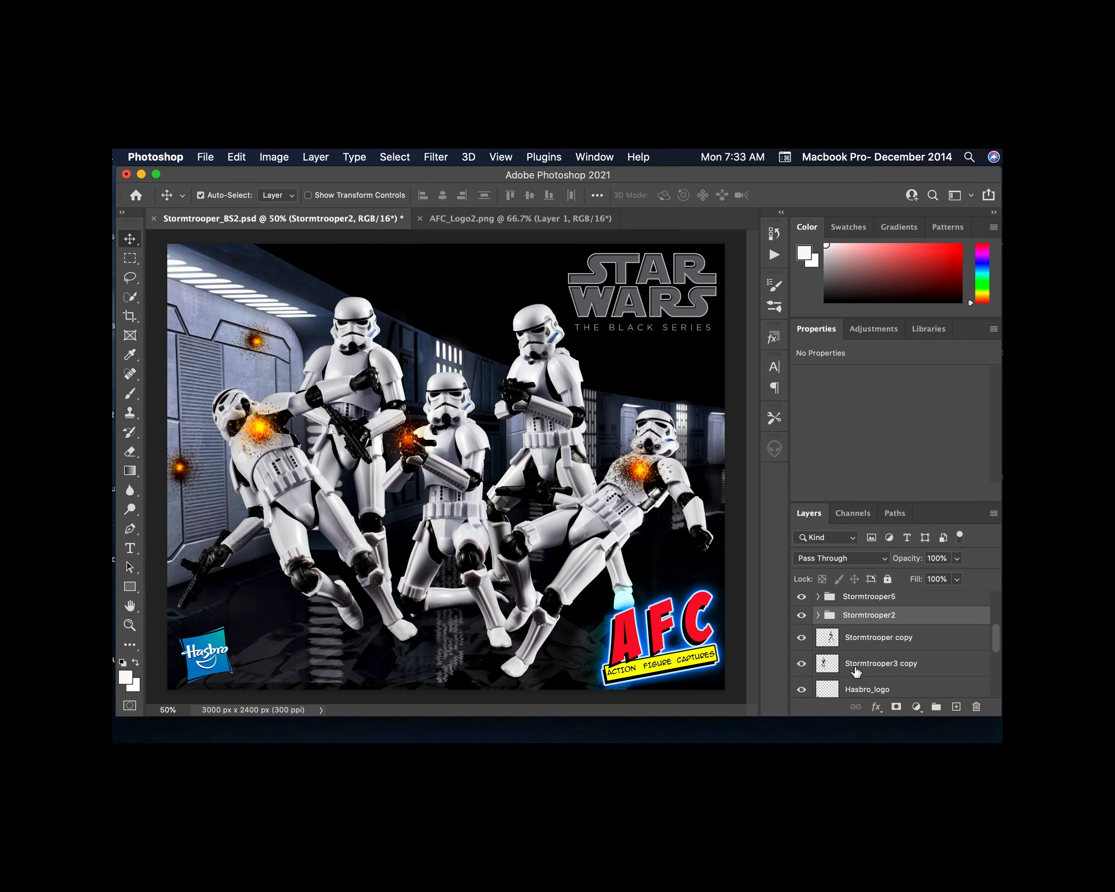
Toggle the Stormtrooper copy and Stormtrooper3 copy layers off and on to check each figure, and select Stormtrooper3 copy
left_click(800, 637)
left_click(800, 637)
left_click(801, 663)
left_click(802, 663)
left_click(859, 665)
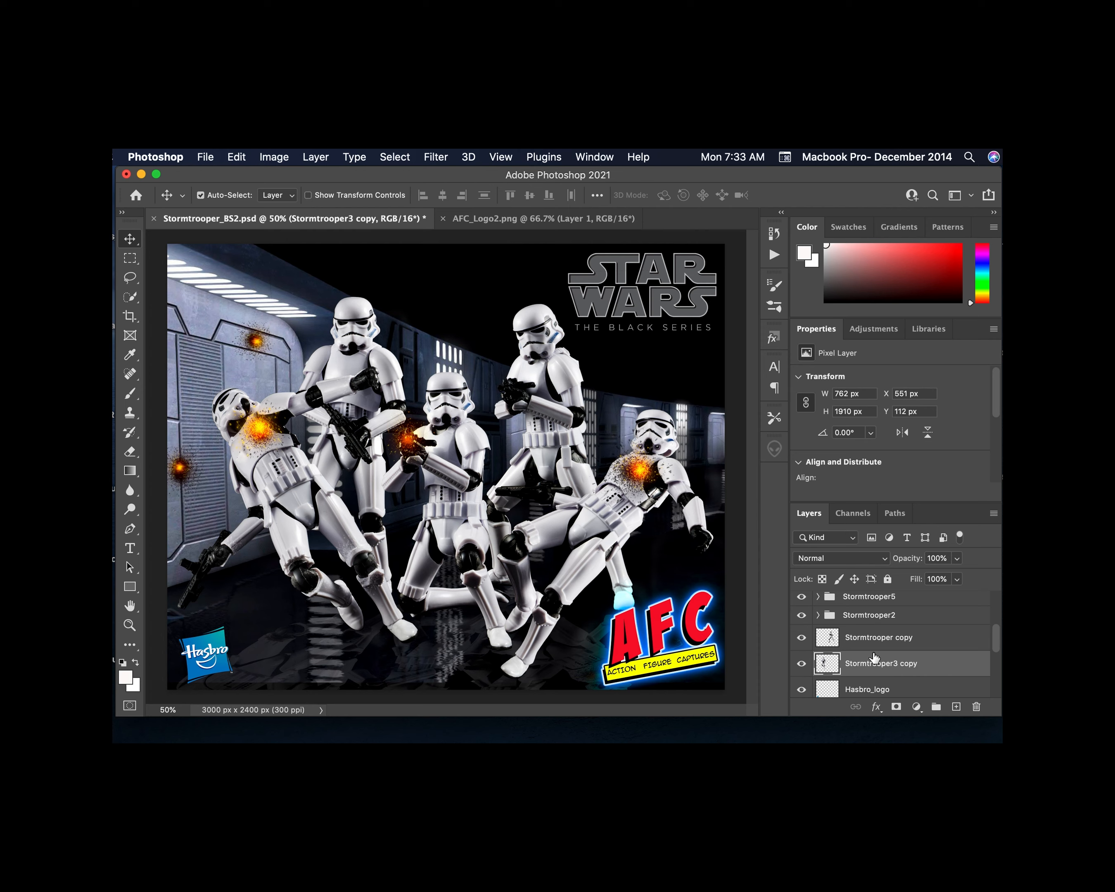
Toggle the Hasbro_logo and SW_logo layers off and on to see what each contributes to the image
scroll(874, 656, "down", 2)
left_click(802, 639)
left_click(802, 639)
left_click(802, 664)
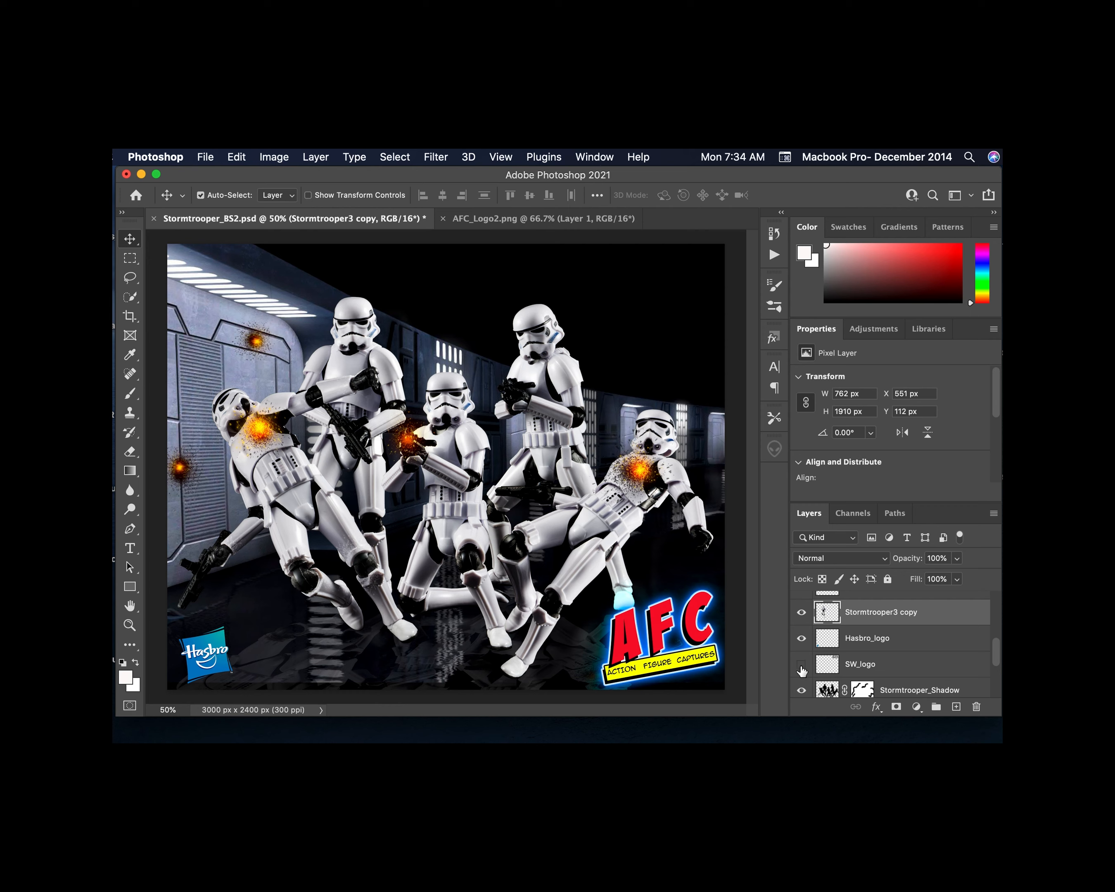
left_click(802, 664)
Toggle the Stormtrooper_Shadow layer and the Layer 2 corridor background off and on to compare the scene
scroll(851, 689, "down", 3)
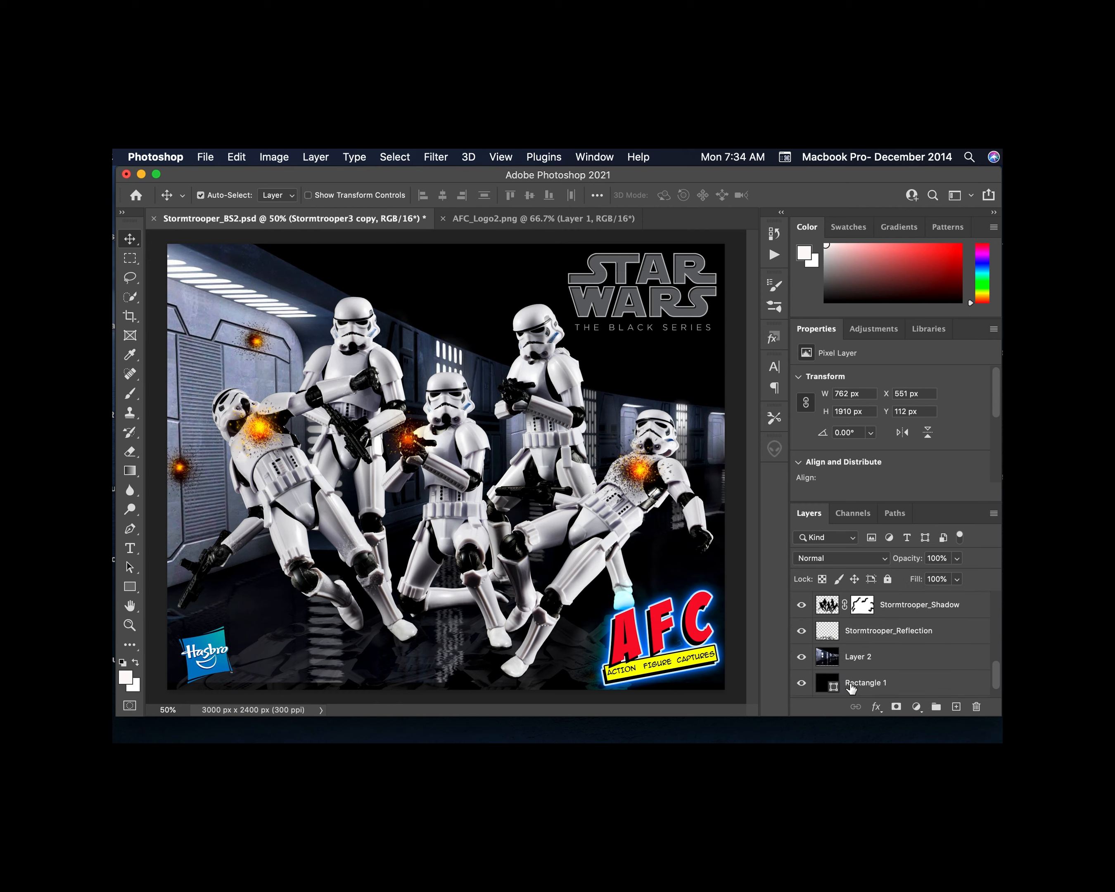
left_click(802, 605)
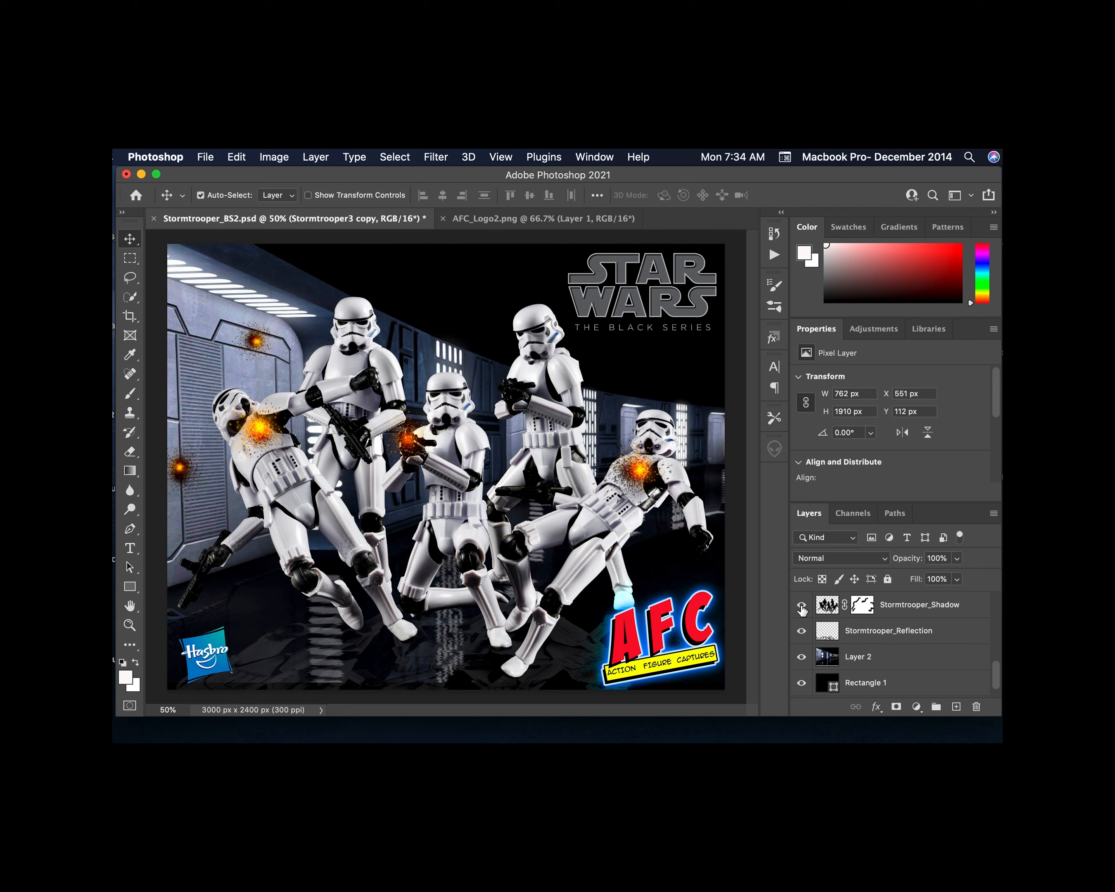
left_click(801, 607)
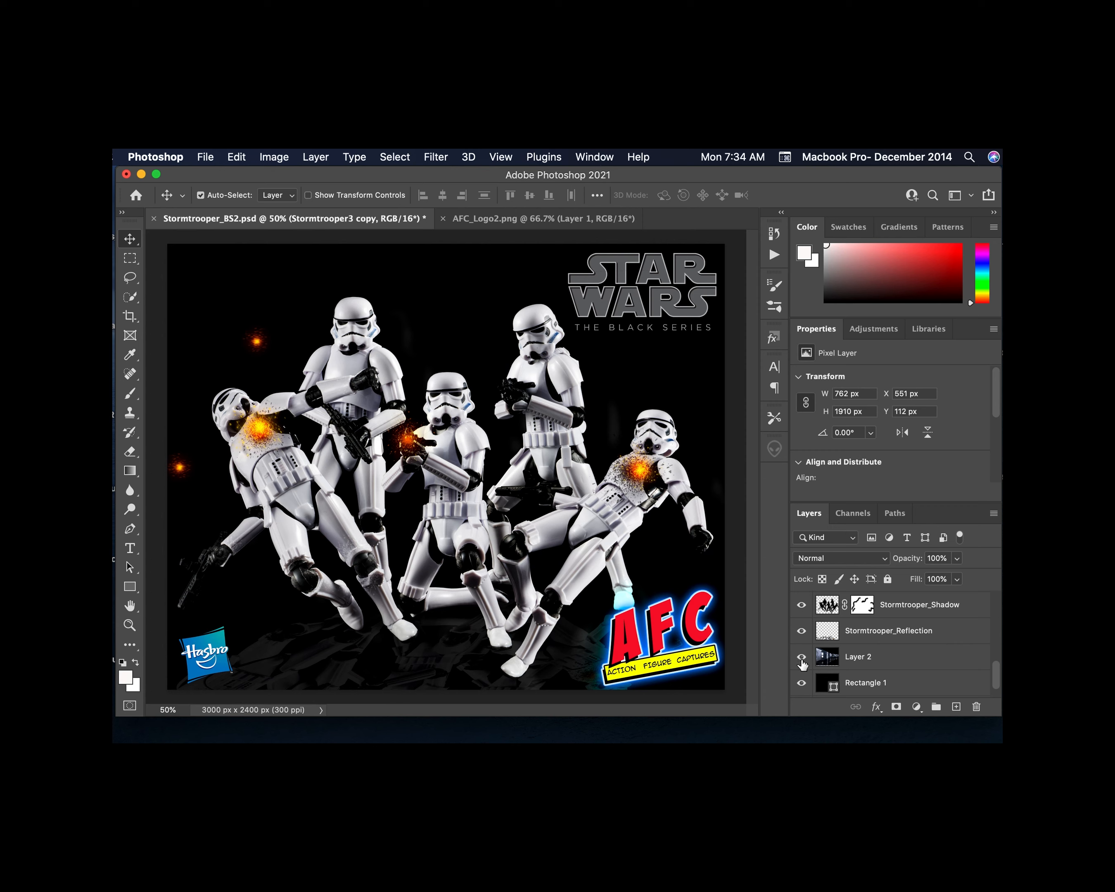
left_click(801, 659)
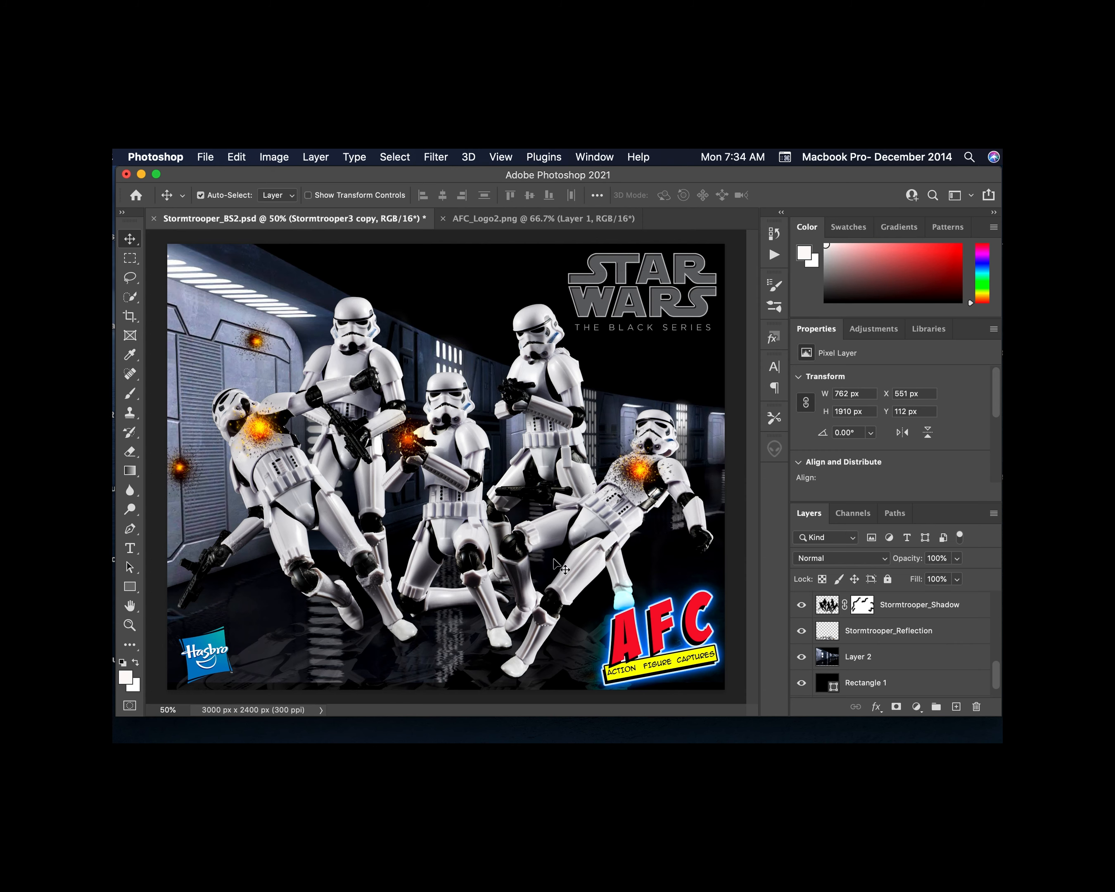
Inspect the layers inside the Wall_Blast group, collapse it again, and toggle the group's visibility off and on
scroll(875, 655, "up", 10)
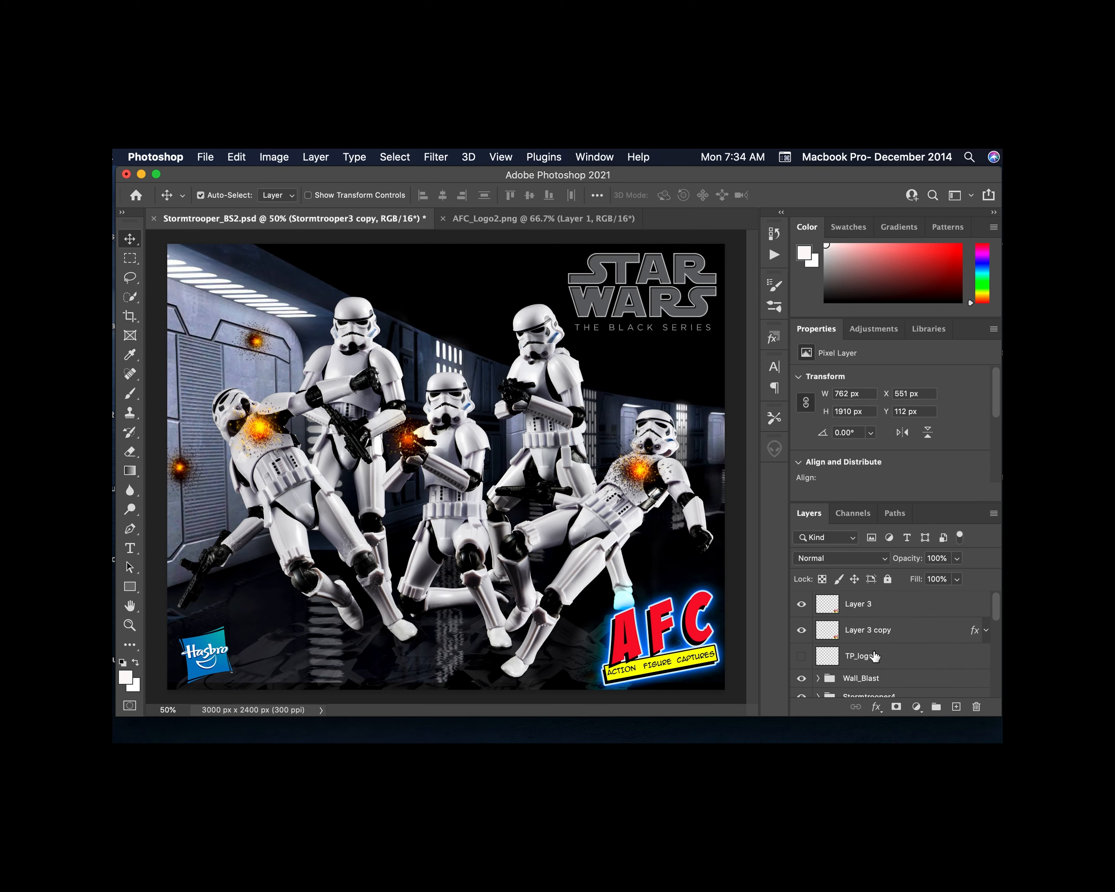
scroll(875, 656, "down", 1)
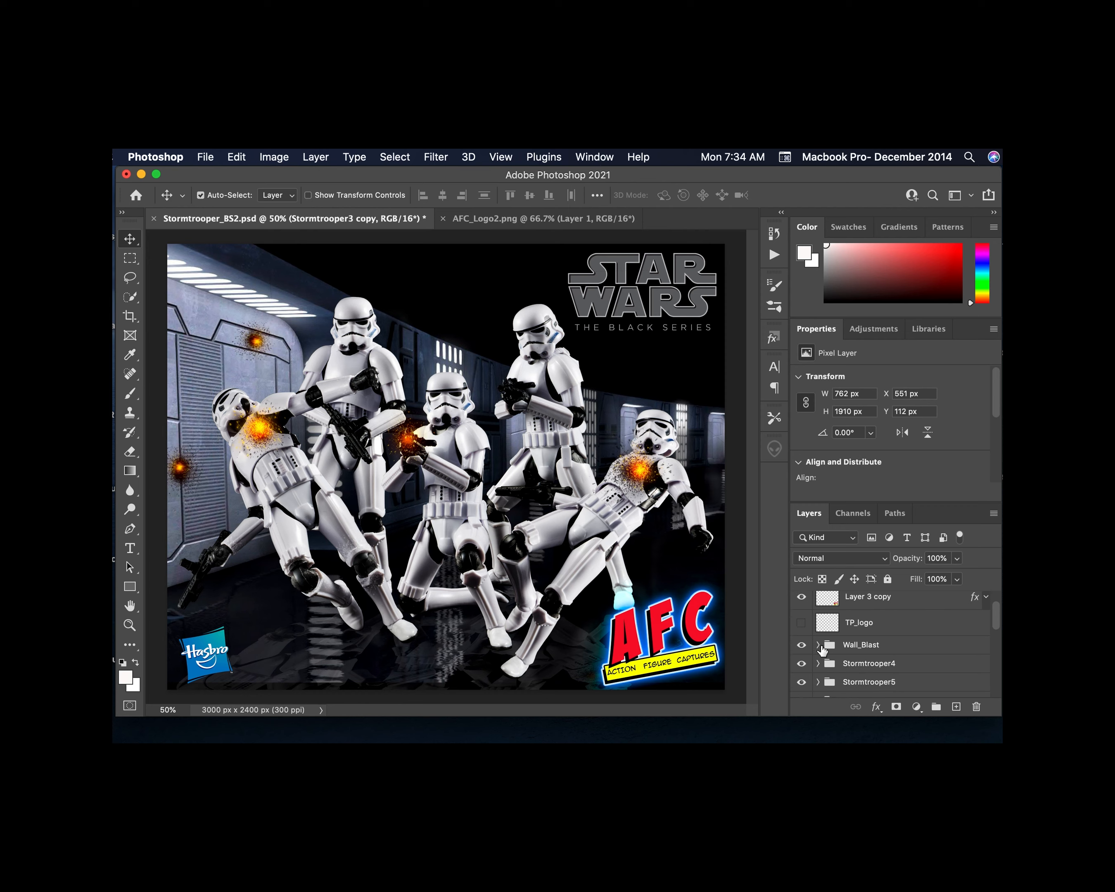
left_click(818, 646)
scroll(840, 677, "down", 1)
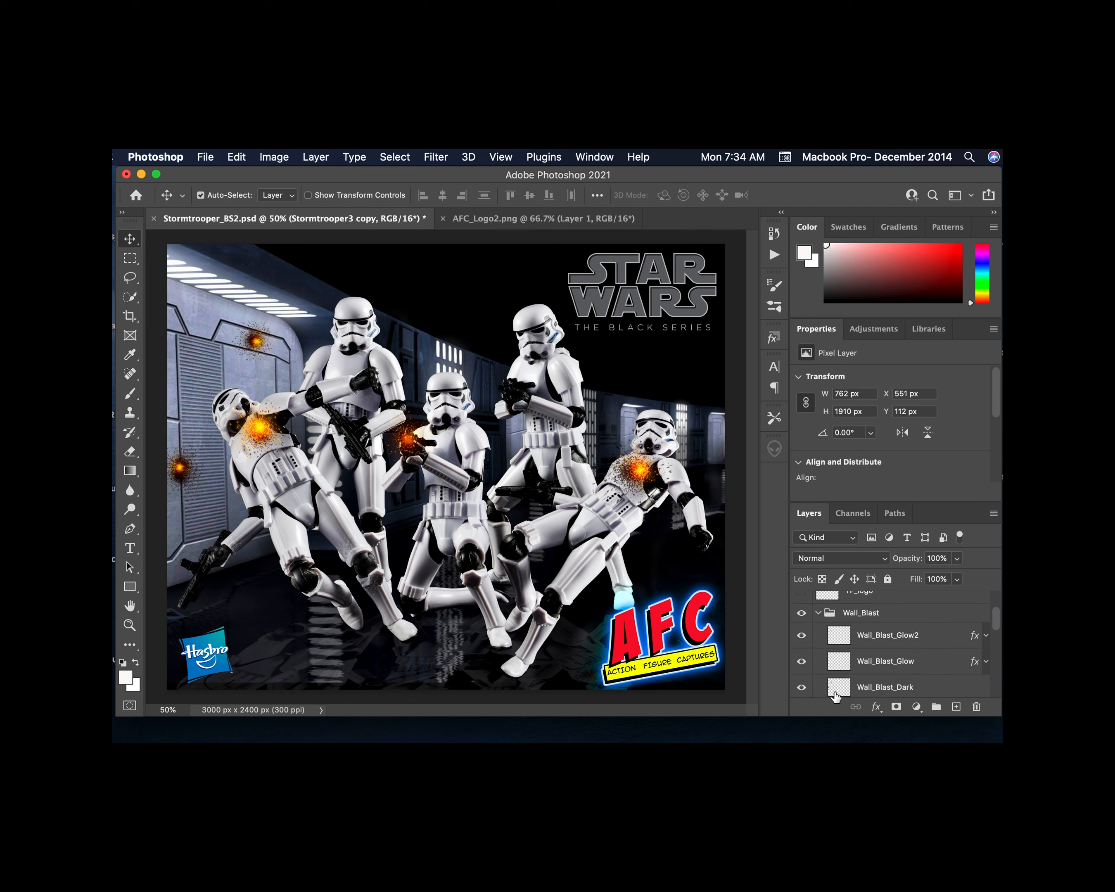
left_click(818, 613)
left_click(801, 615)
left_click(800, 615)
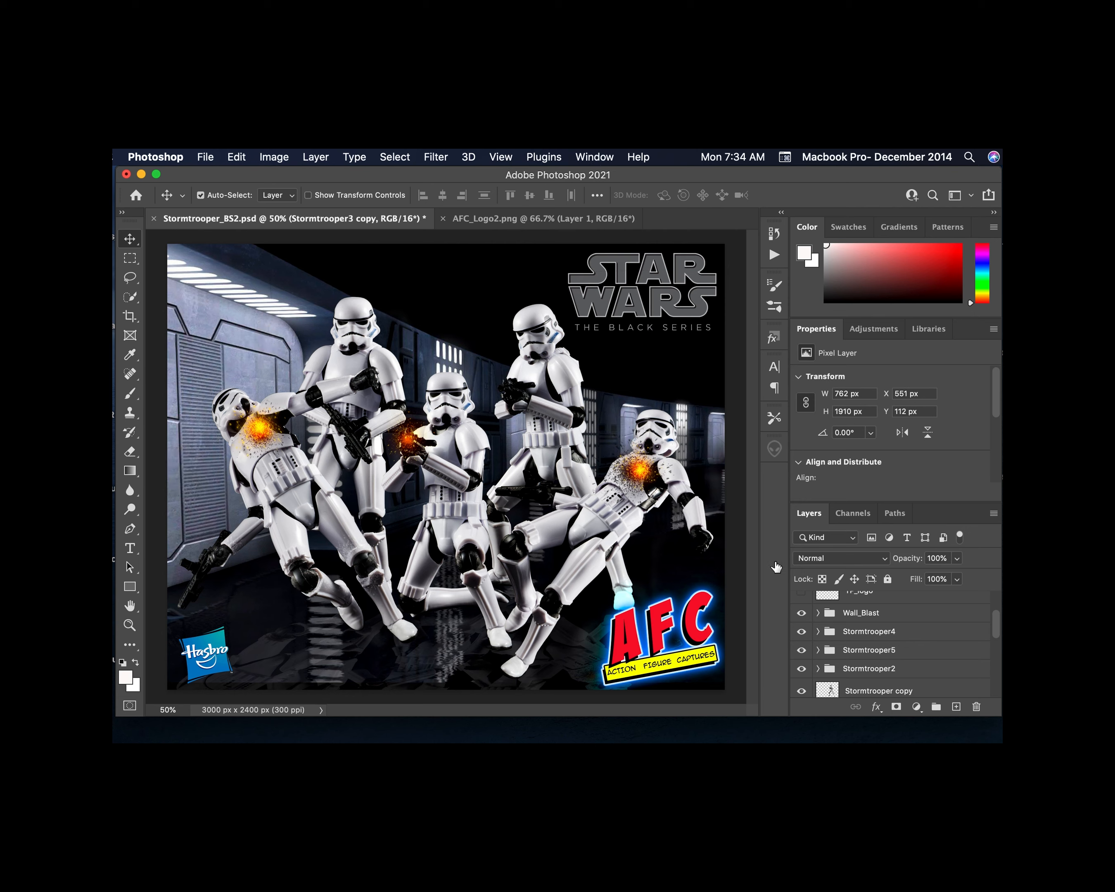
Browse the installed layer style presets, collapse the 100 Layer Styles Bundle group, and close the presets
left_click(772, 339)
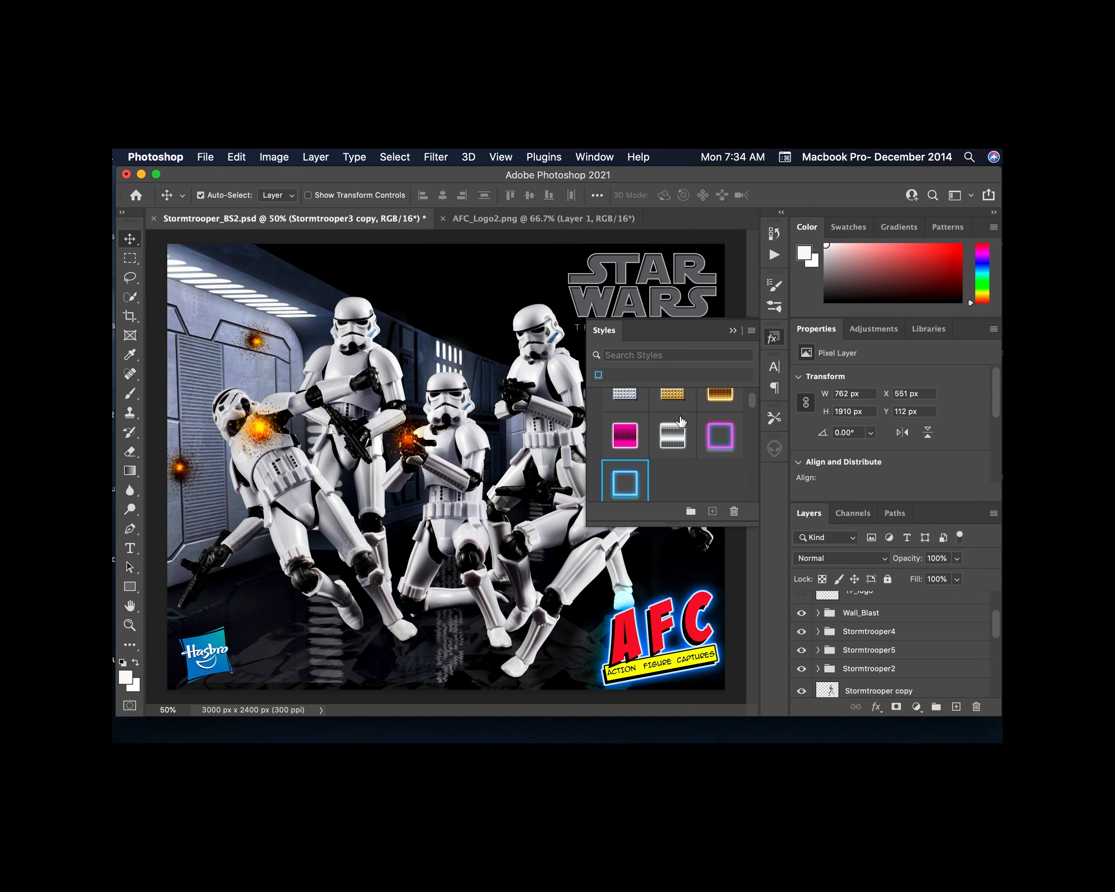
scroll(681, 422, "up", 5)
left_click(594, 412)
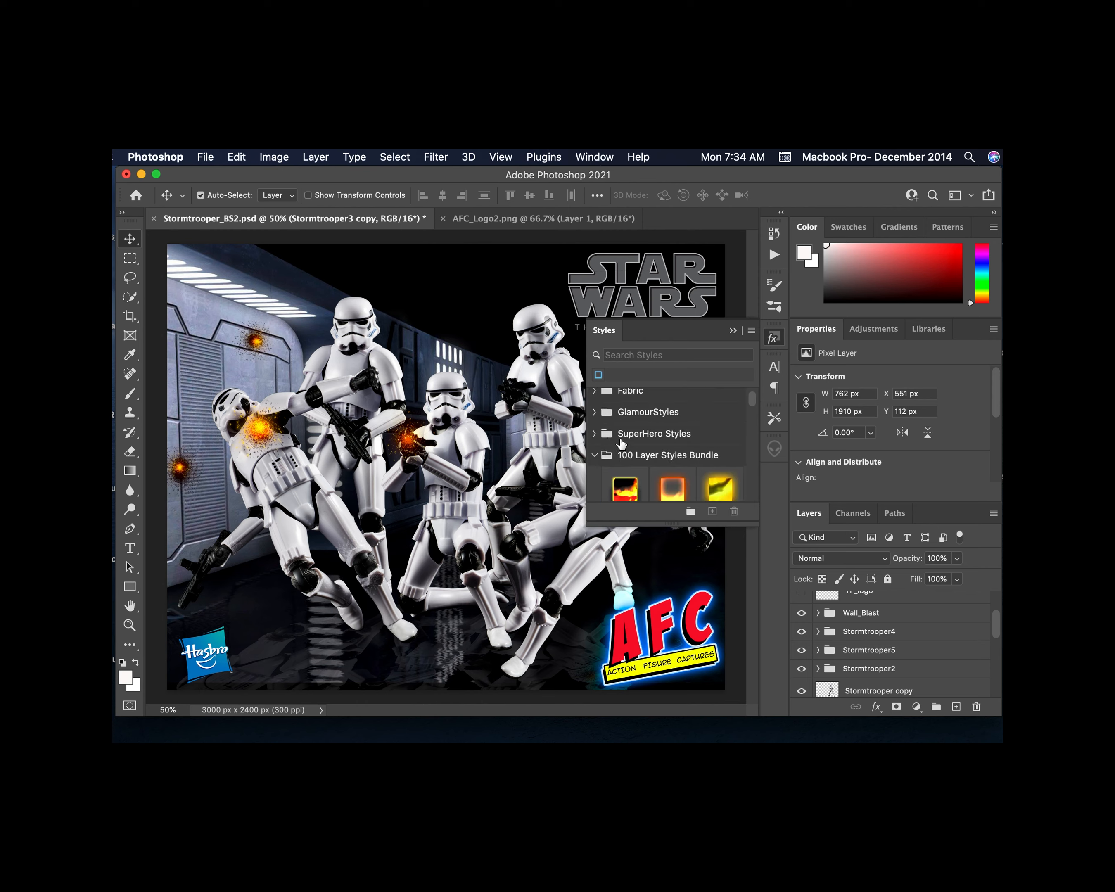
scroll(626, 472, "down", 2)
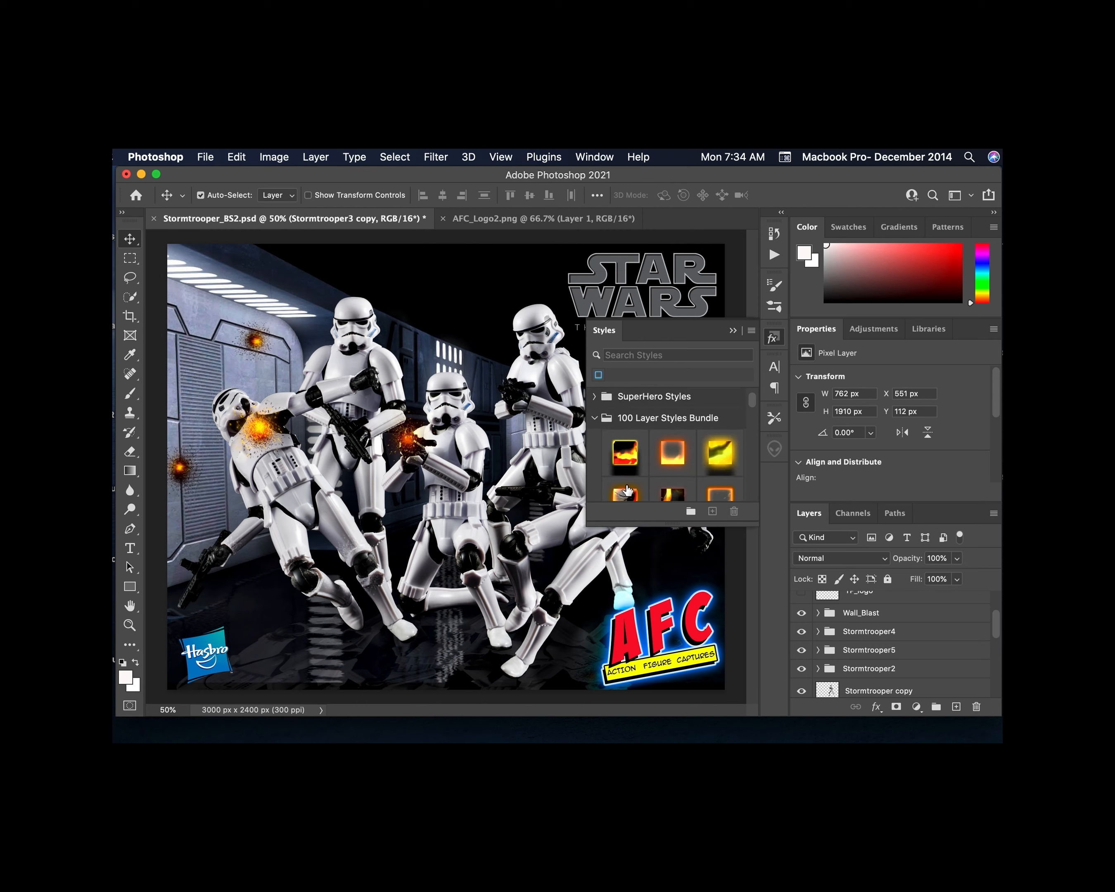
left_click(594, 417)
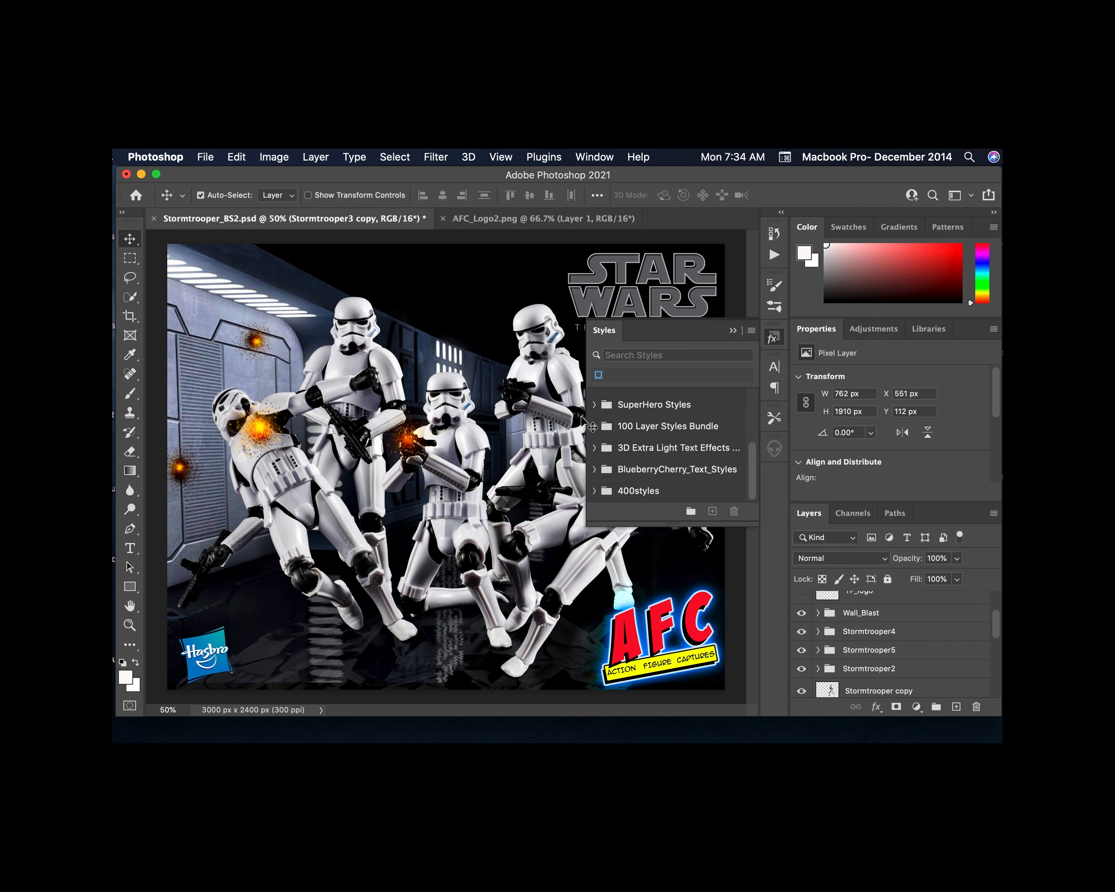
left_click(733, 331)
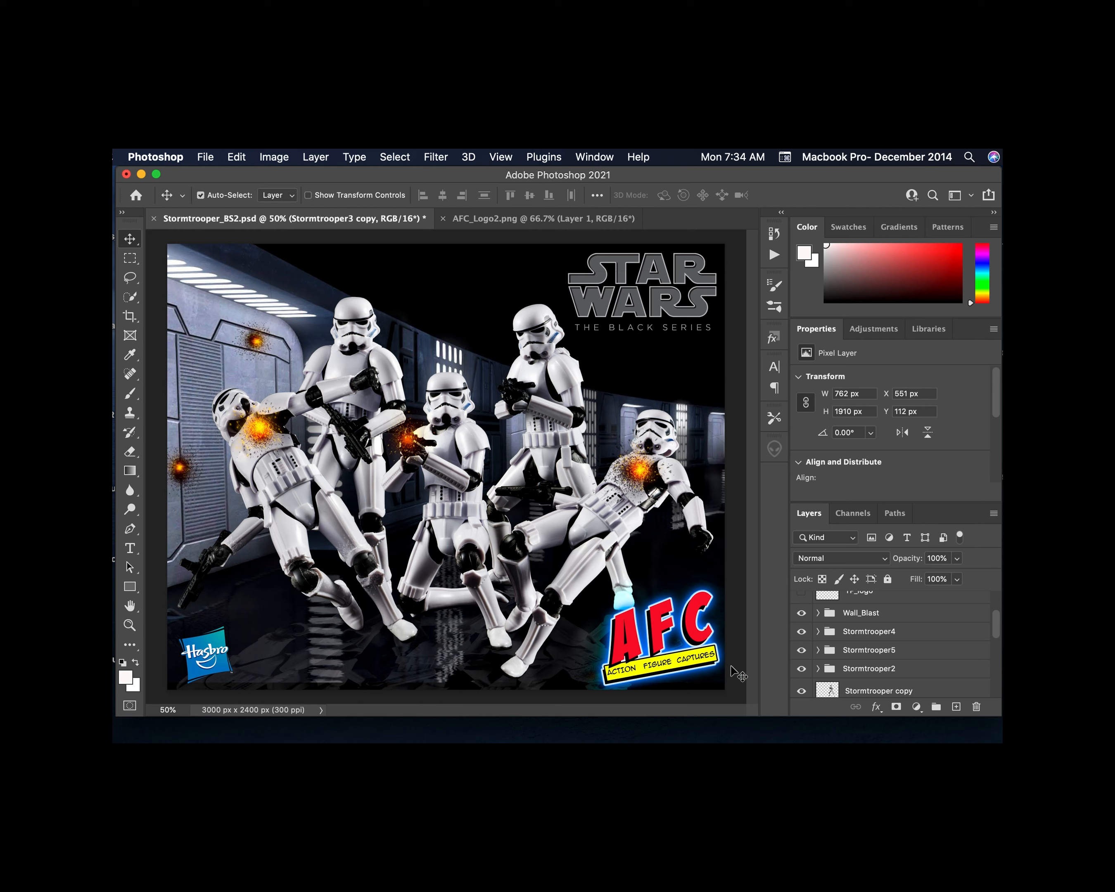
Toggle Layer 3 and Layer 3 copy off and on to compare the AFC logo with and without its glow
scroll(881, 642, "up", 3)
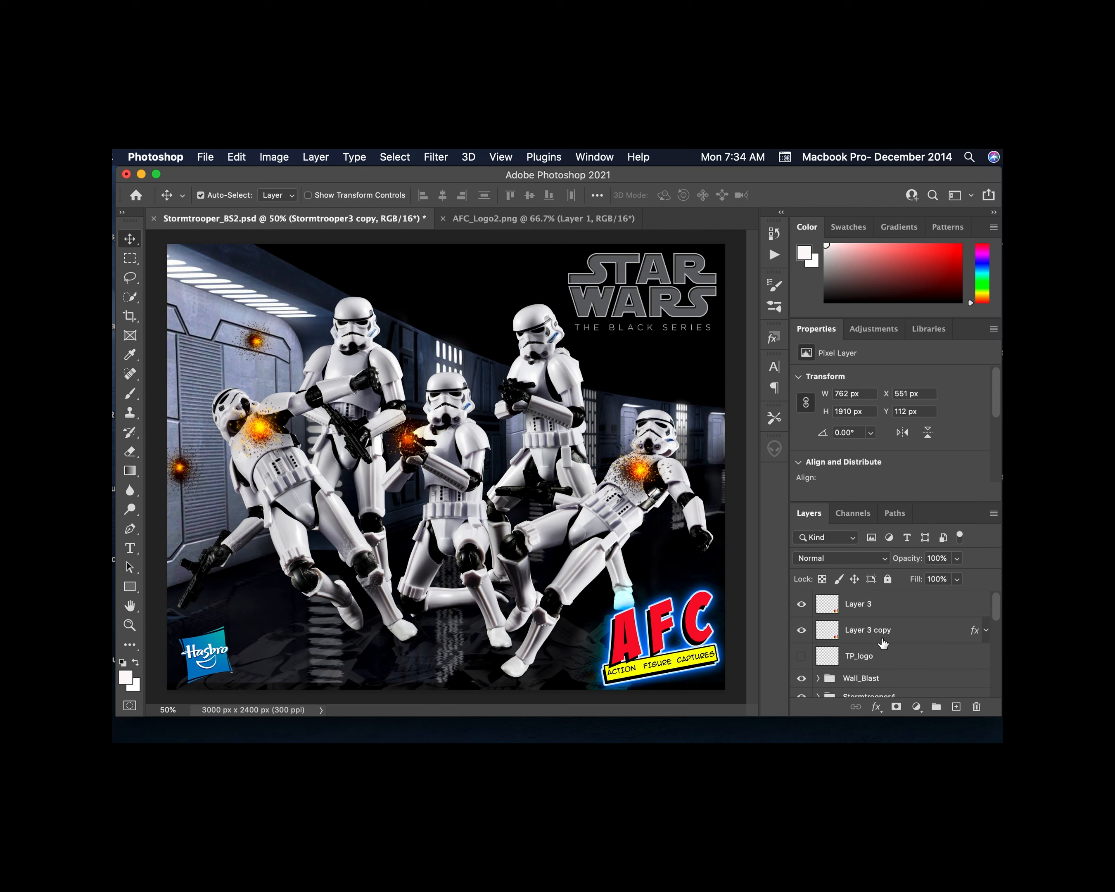
left_click(801, 605)
left_click(801, 605)
left_click(801, 632)
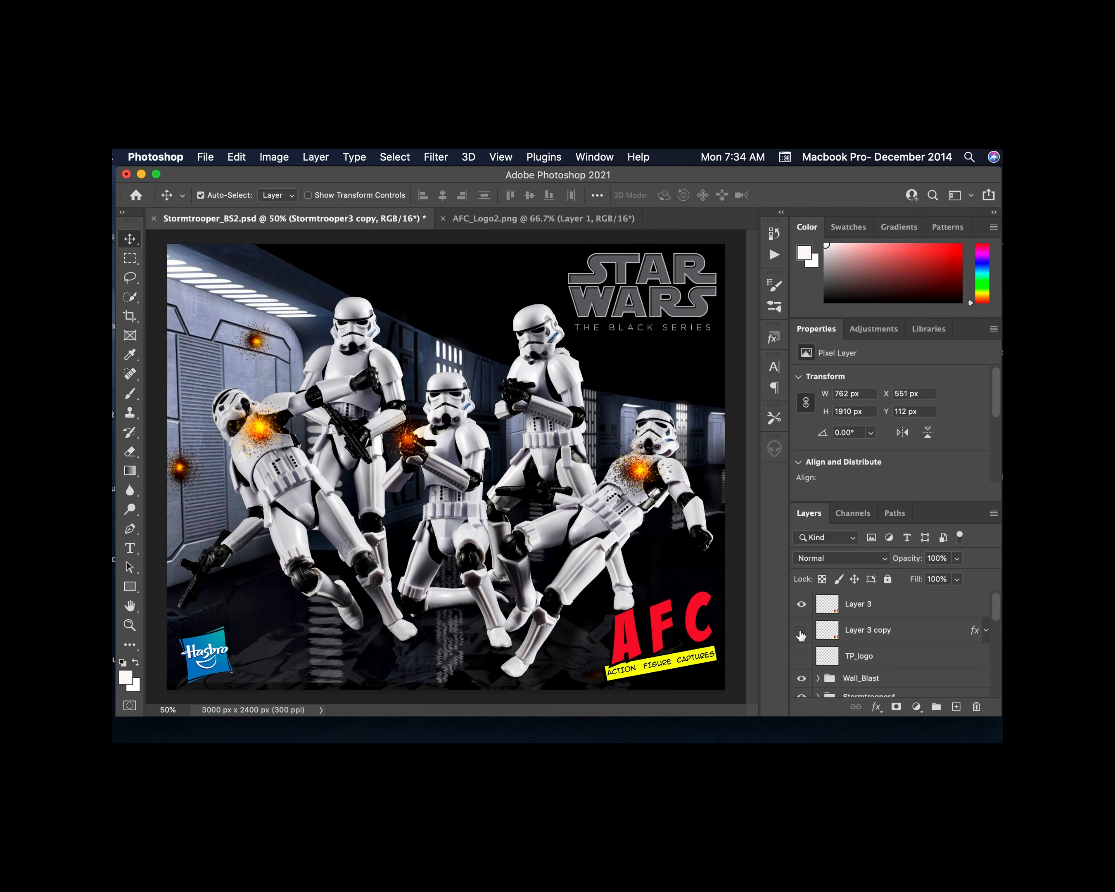
left_click(800, 631)
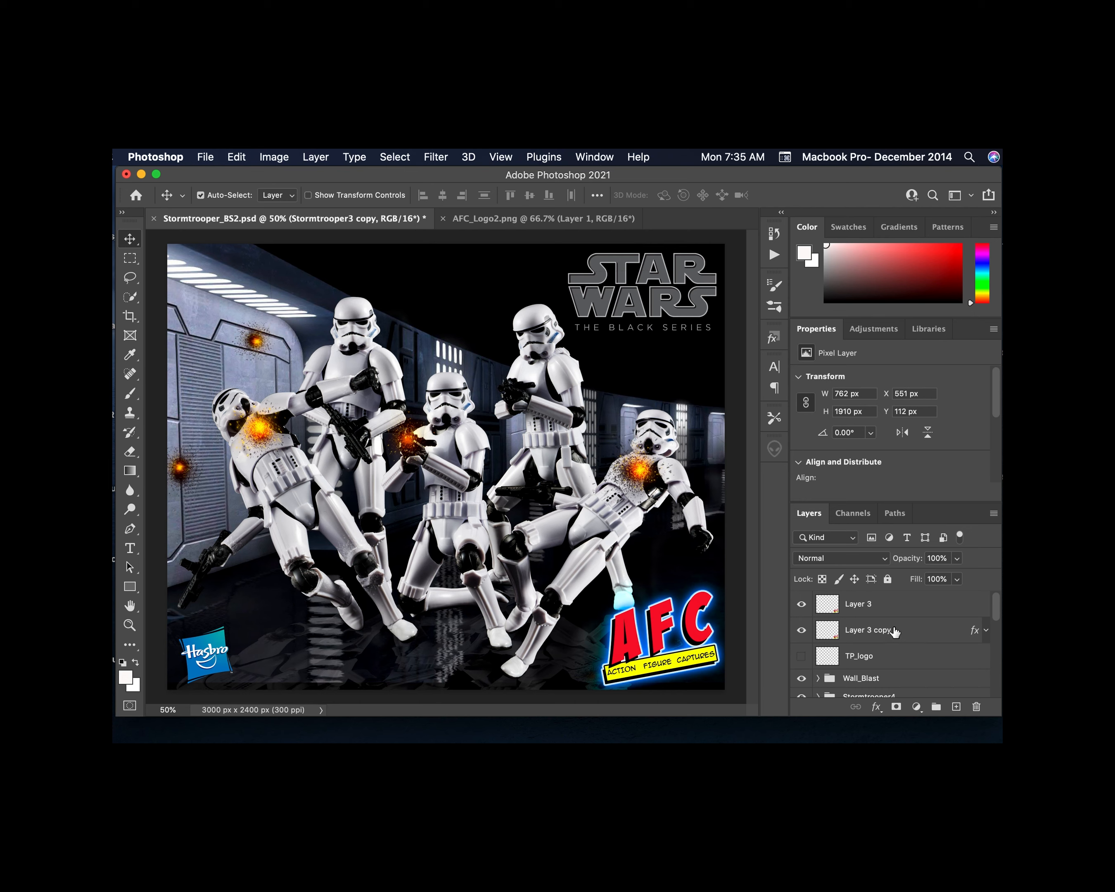
Toggle the Stormtrooper3 copy layer off and on to identify the standing trooper it contains
scroll(867, 666, "down", 5)
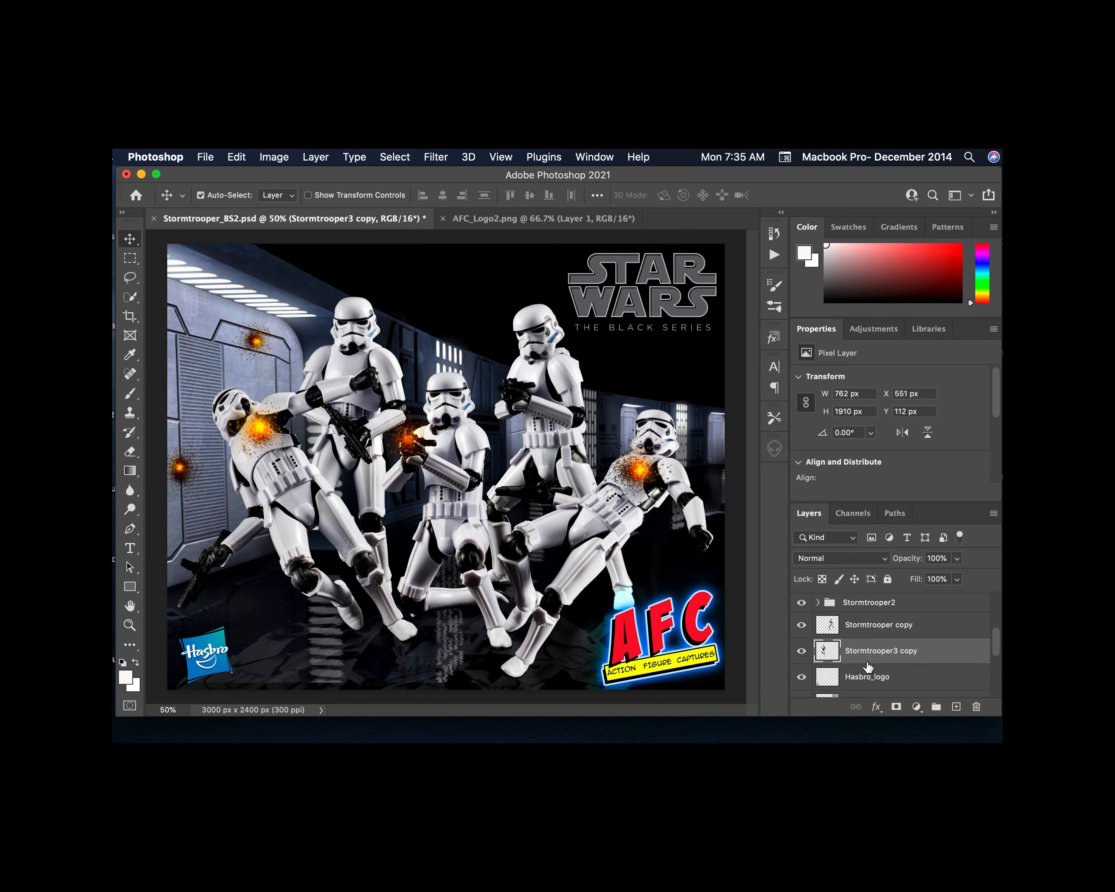
scroll(867, 667, "down", 2)
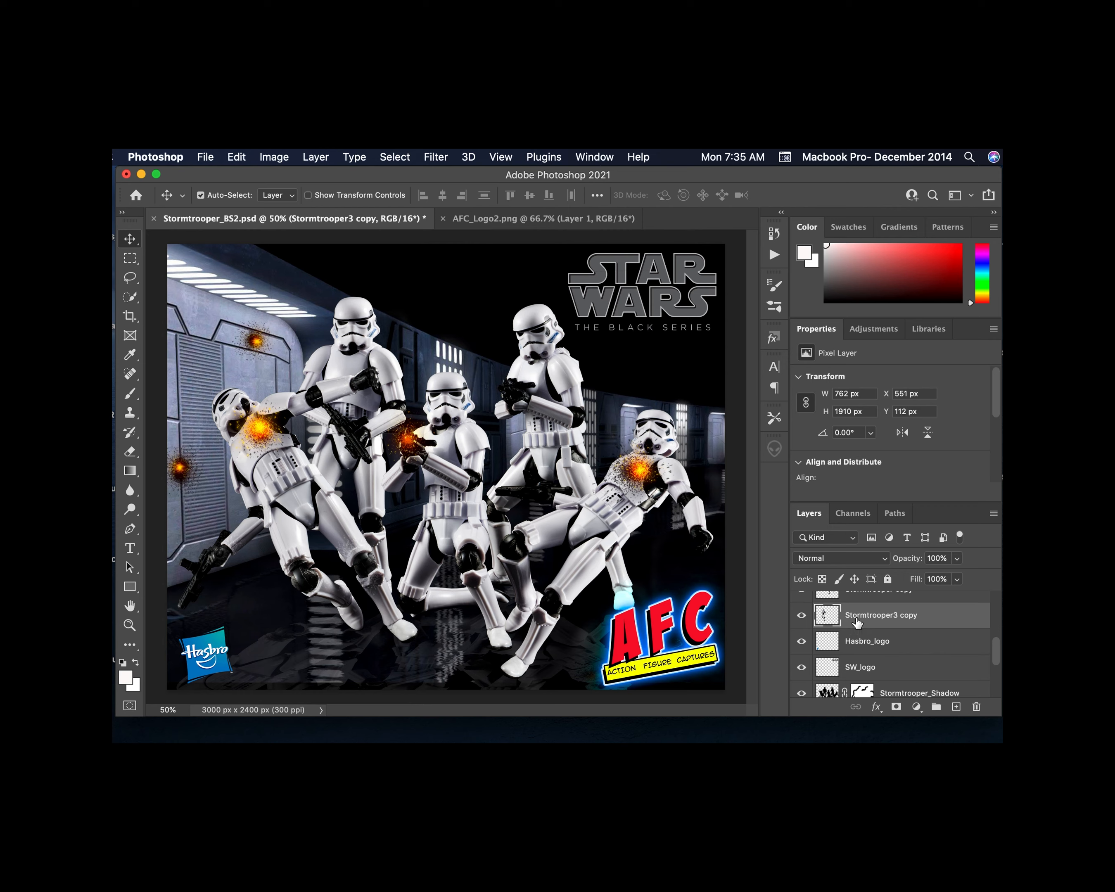
left_click(801, 615)
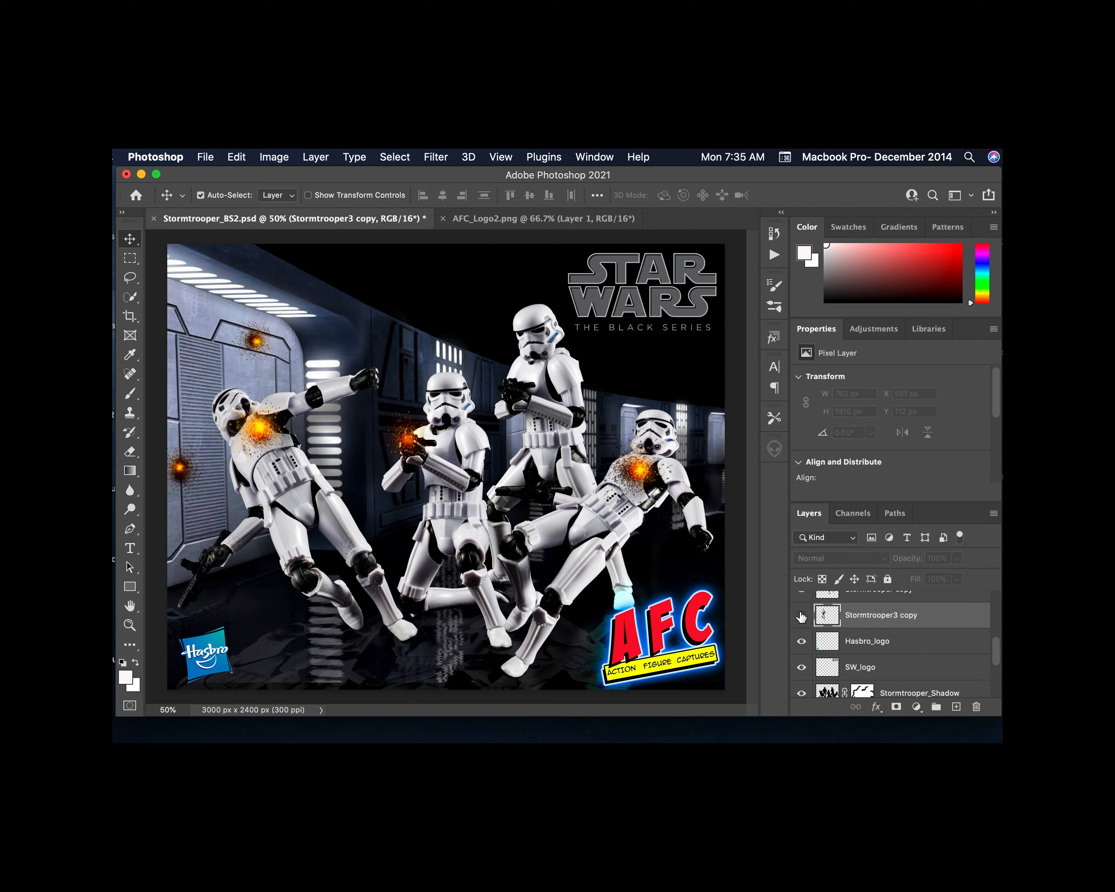
left_click(801, 615)
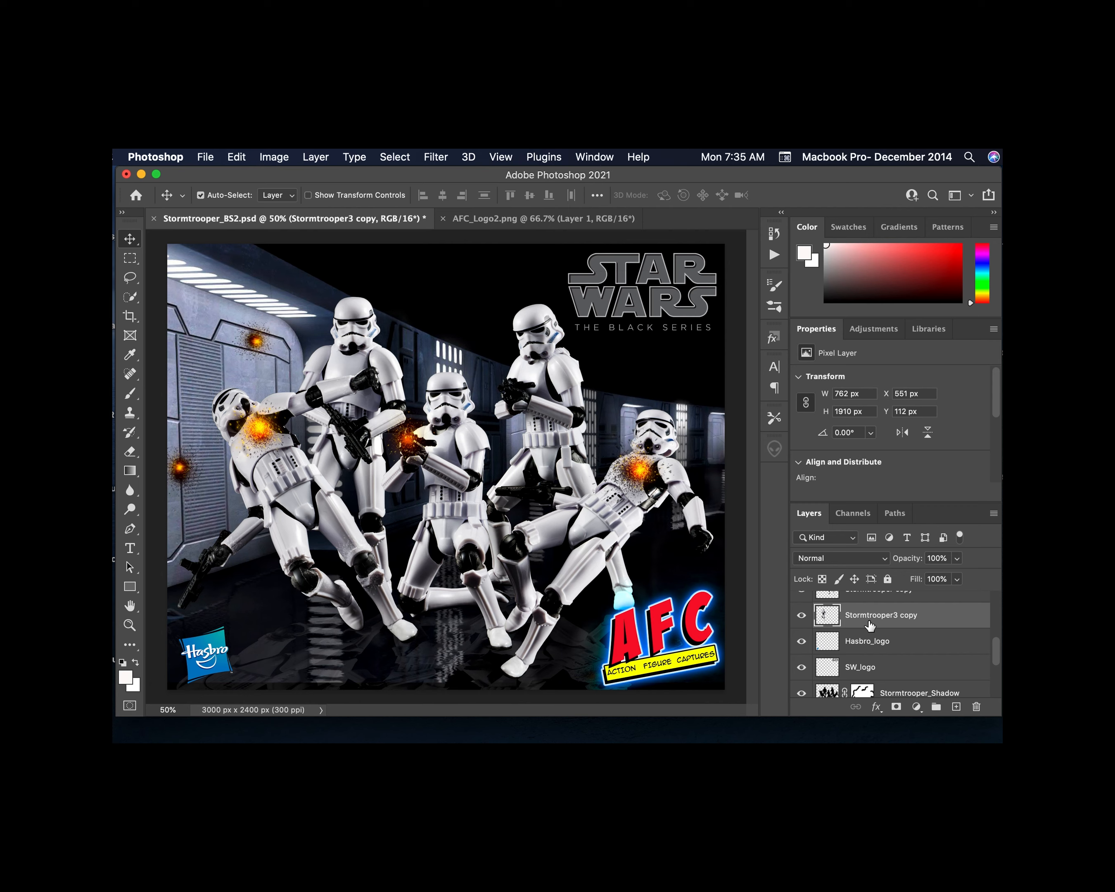
Try a floor reflection by flipping Stormtrooper3 copy below its feet to about -36% height and lowering its opacity to 37%
key("super+t")
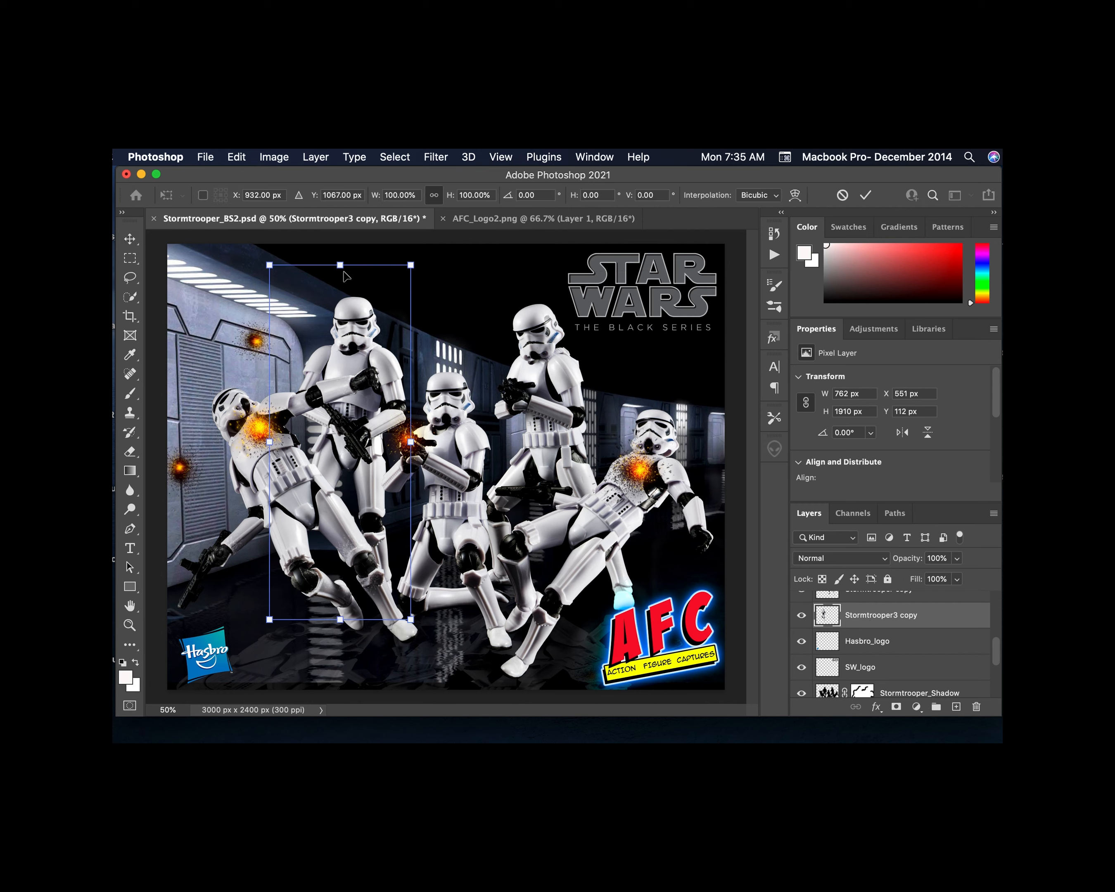
left_click_drag(340, 265, 297, 724)
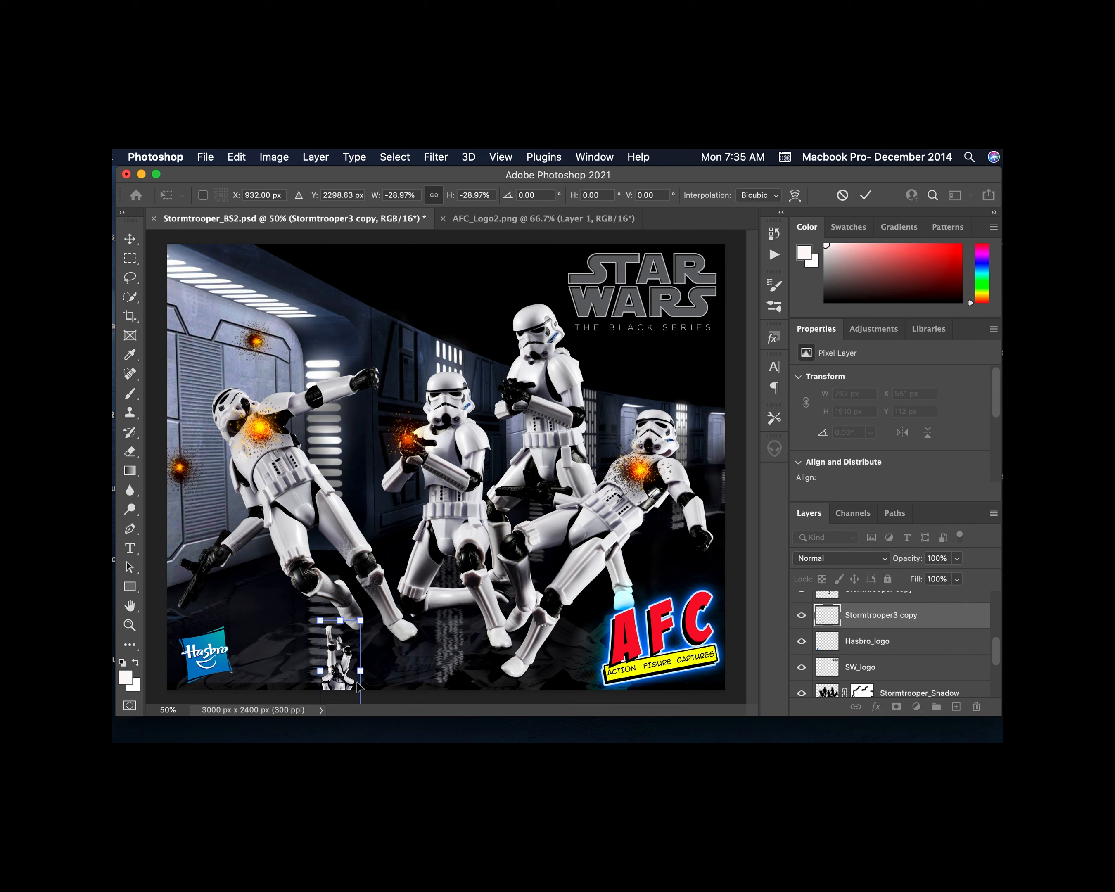
key("super+z")
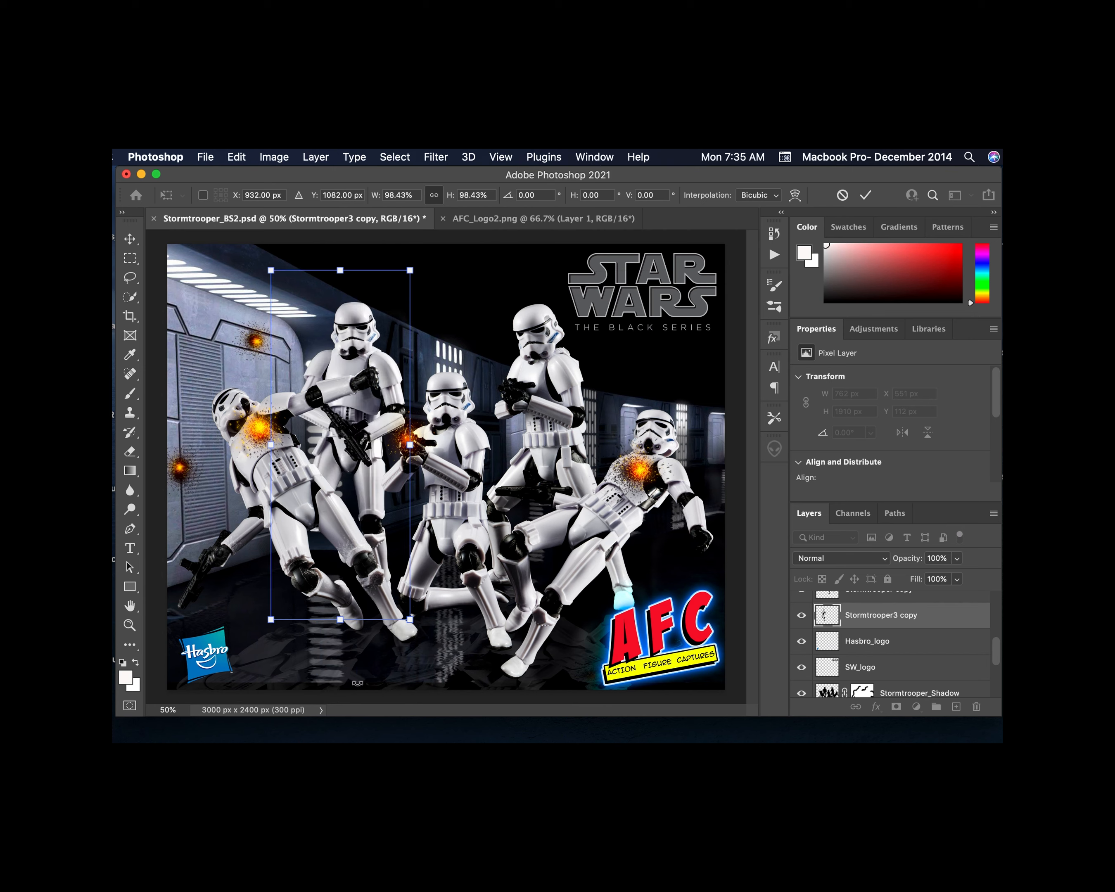
left_click_drag(340, 270, 309, 740)
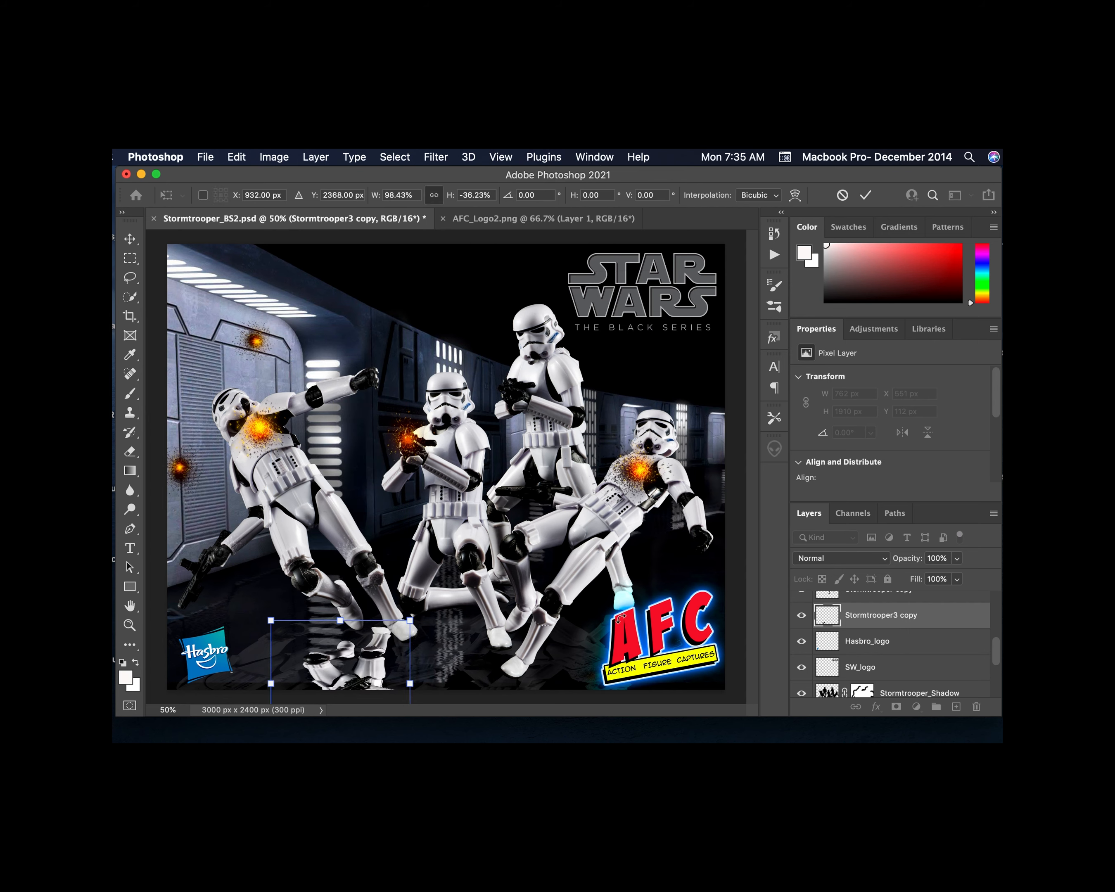
left_click(955, 559)
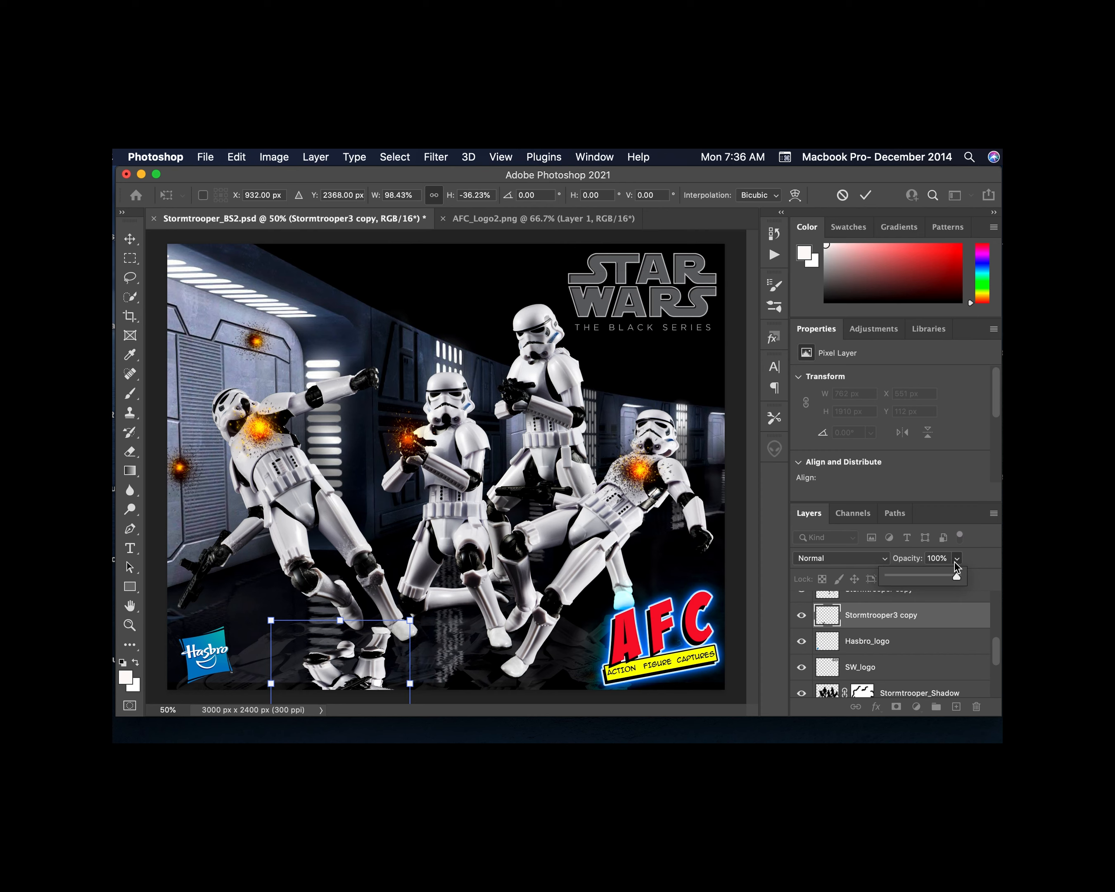
left_click(915, 575)
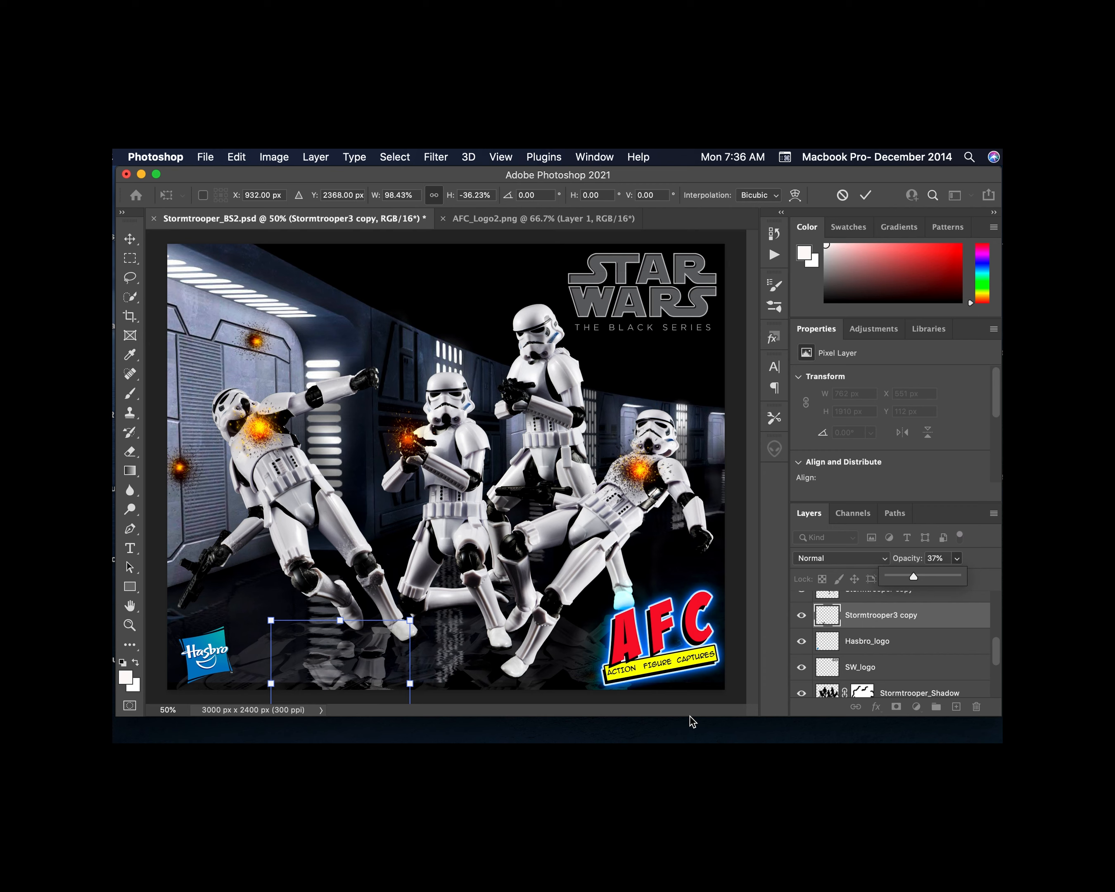
Undo the trial flip and opacity change on Stormtrooper3 copy, and make the layer visible again
key("super+z")
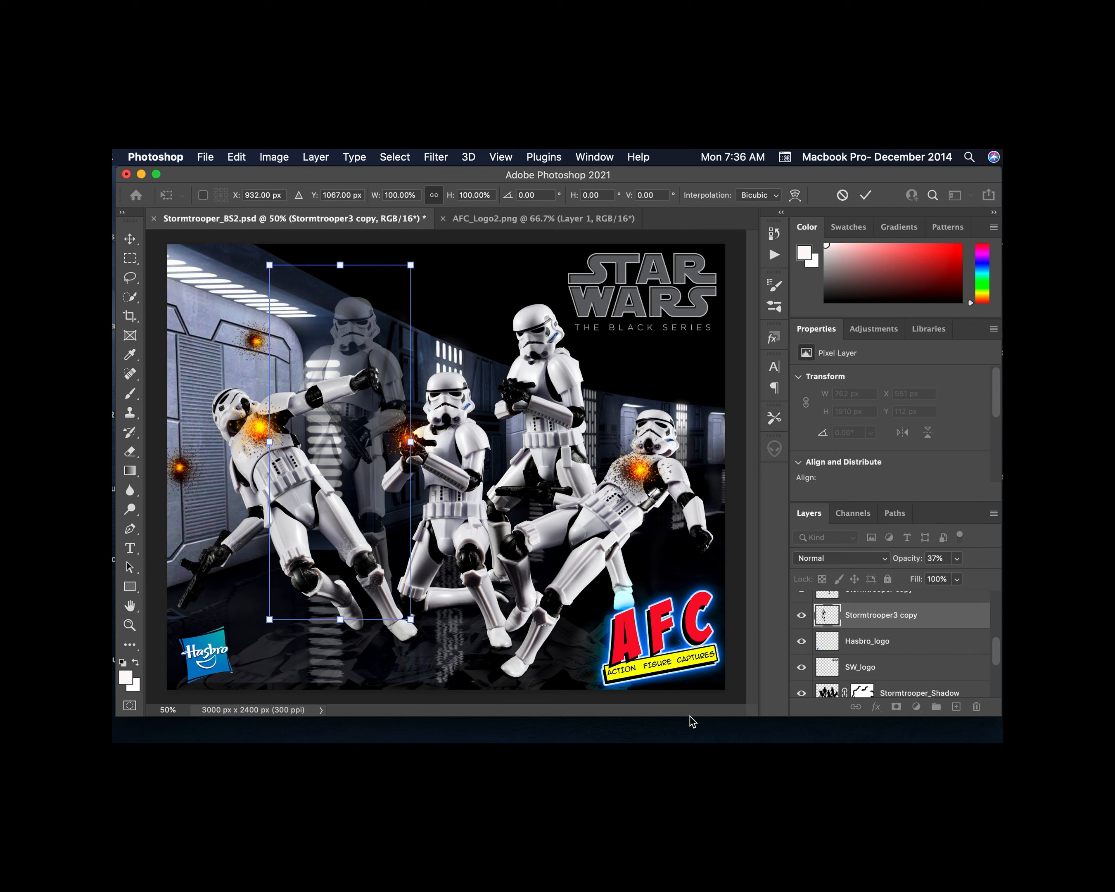
left_click(269, 156)
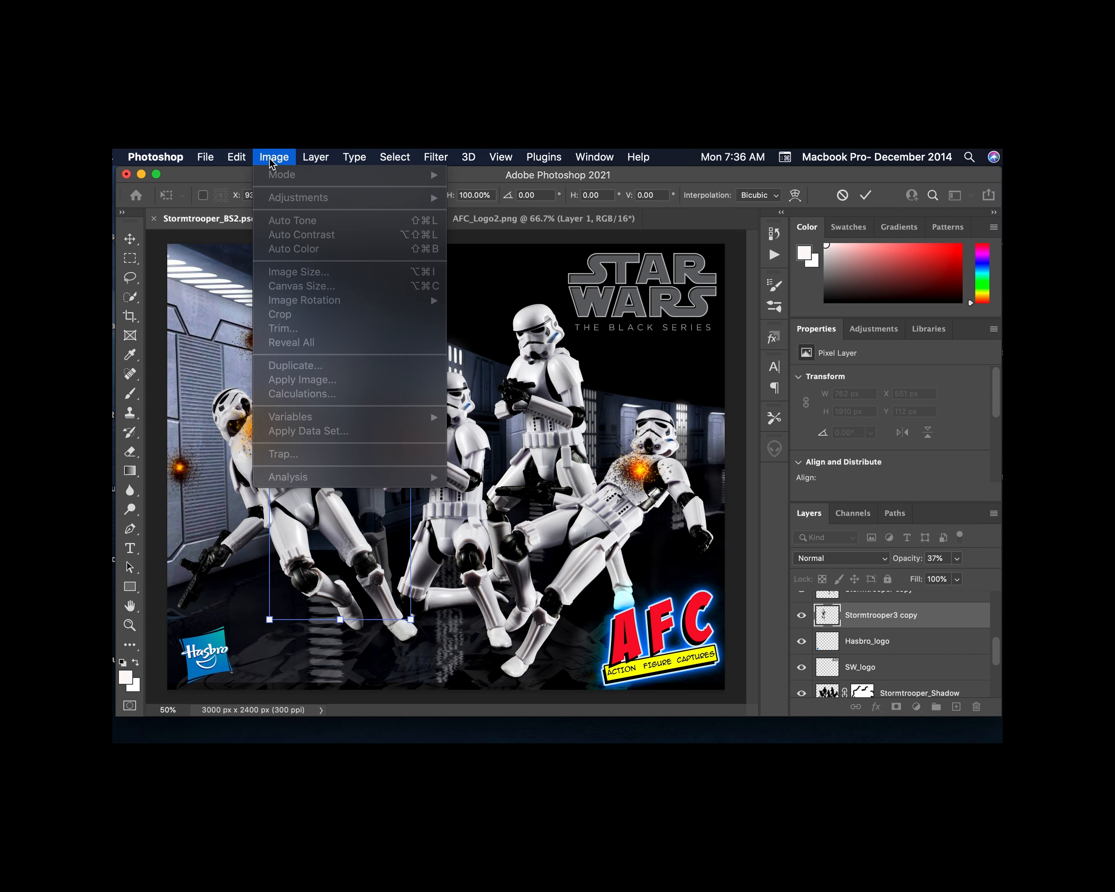
left_click(267, 157)
left_click(130, 239)
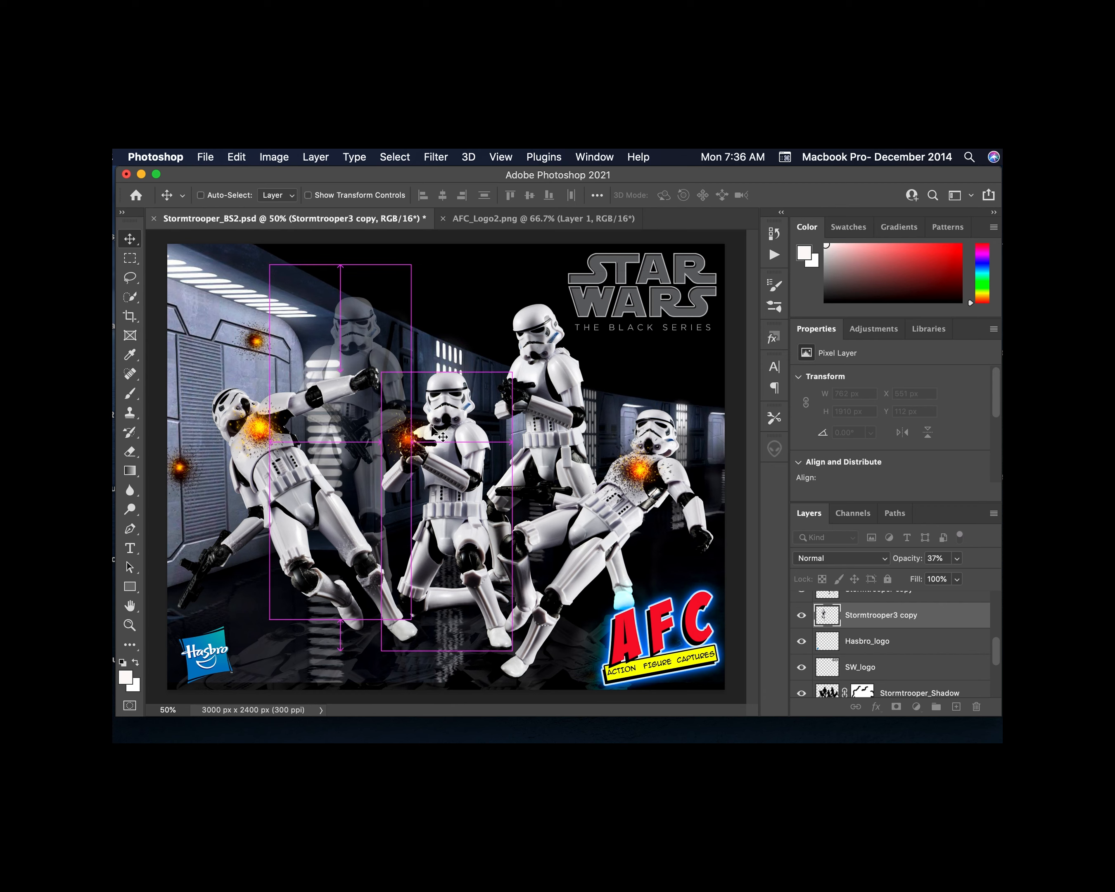
key("super+z")
key("super+z")
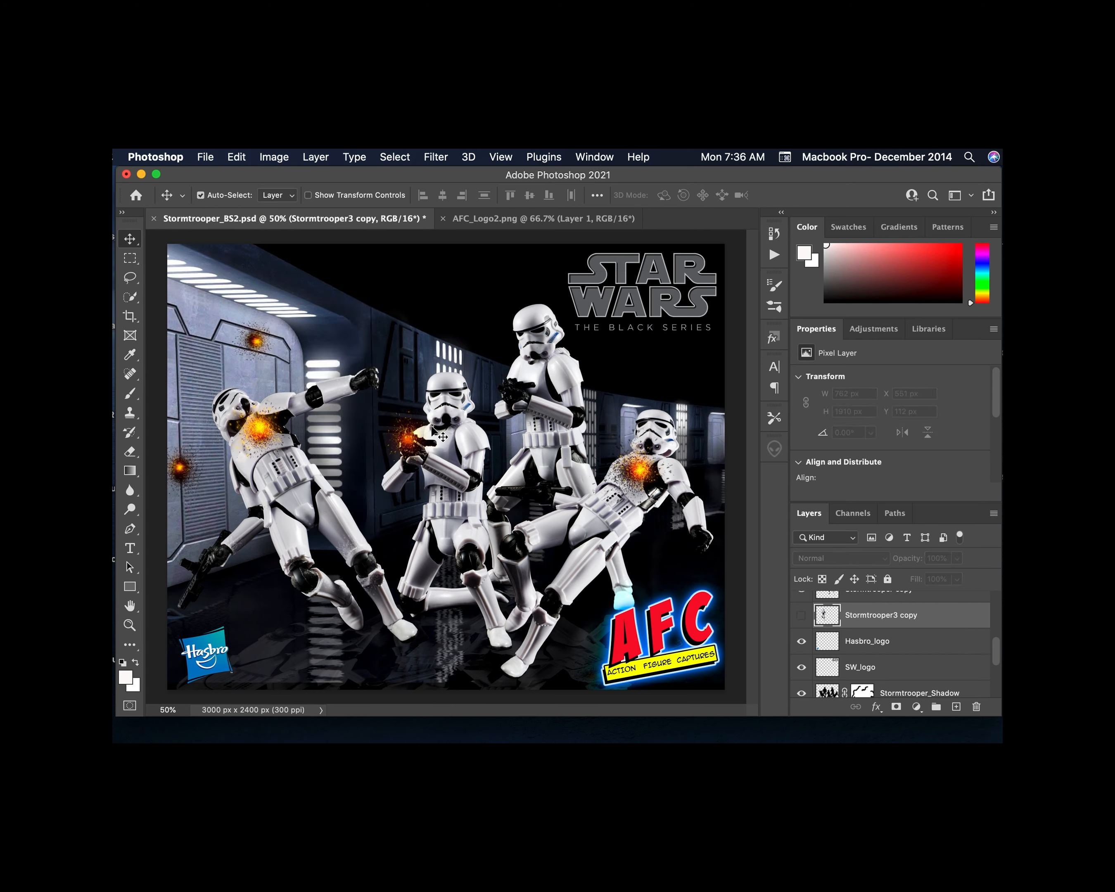
left_click(801, 615)
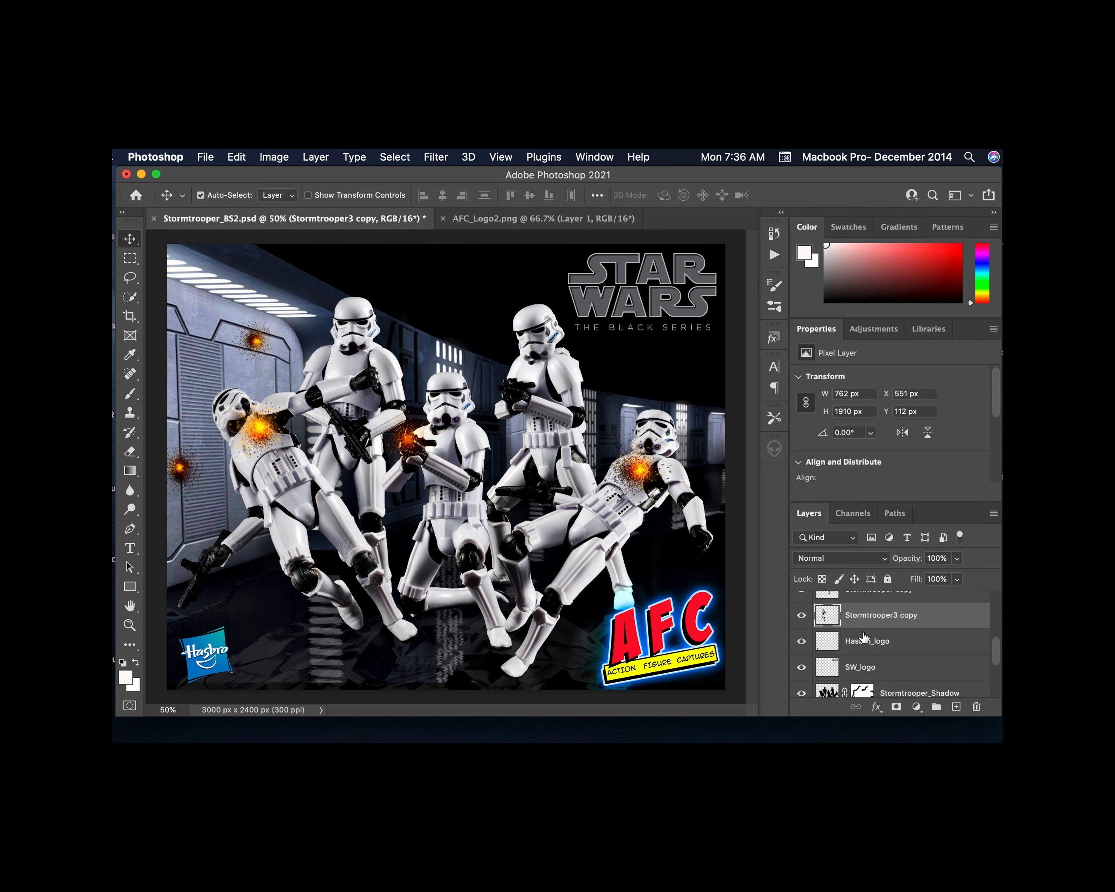
Move the standing trooper on Stormtrooper3 copy slightly right and down, to about X 631 px and Y 148 px
left_click_drag(359, 358, 389, 365)
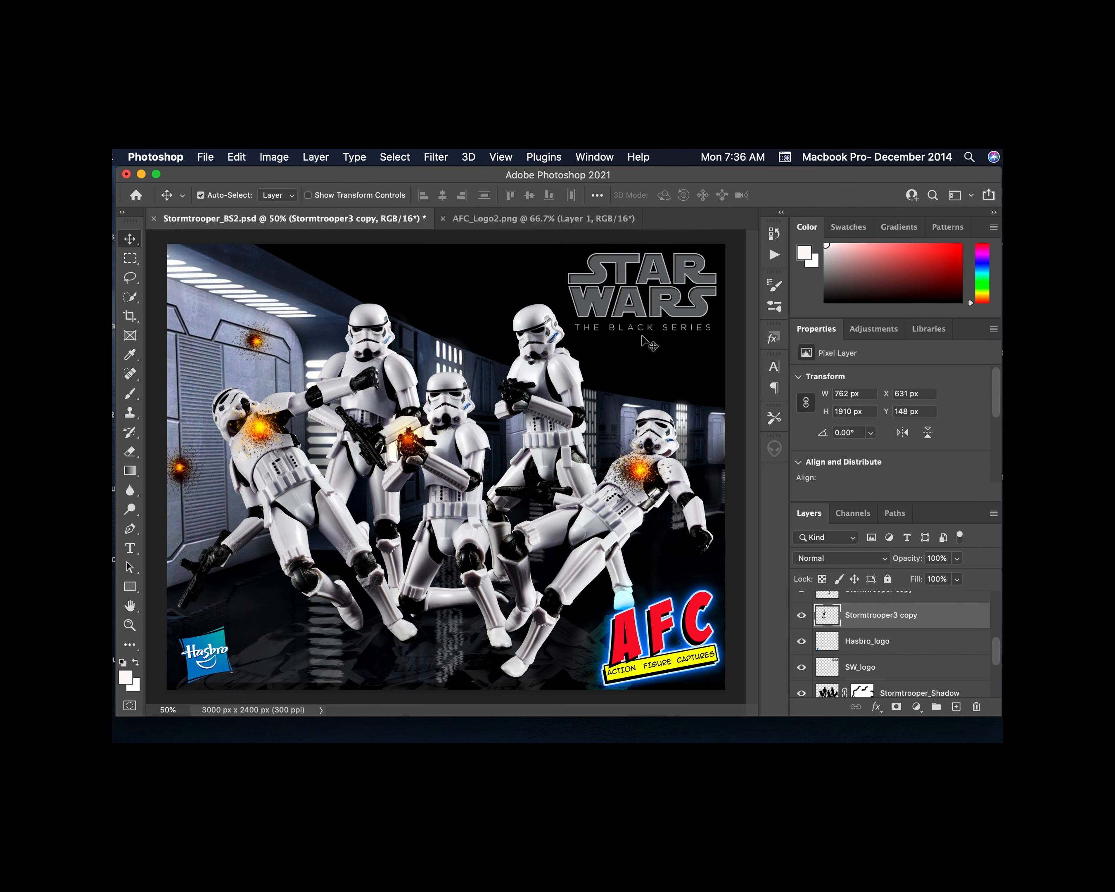
Duplicate the SW_logo layer and place the copy directly beneath the original in the layer stack
scroll(921, 627, "up", 5)
scroll(879, 673, "down", 5)
scroll(880, 674, "down", 2)
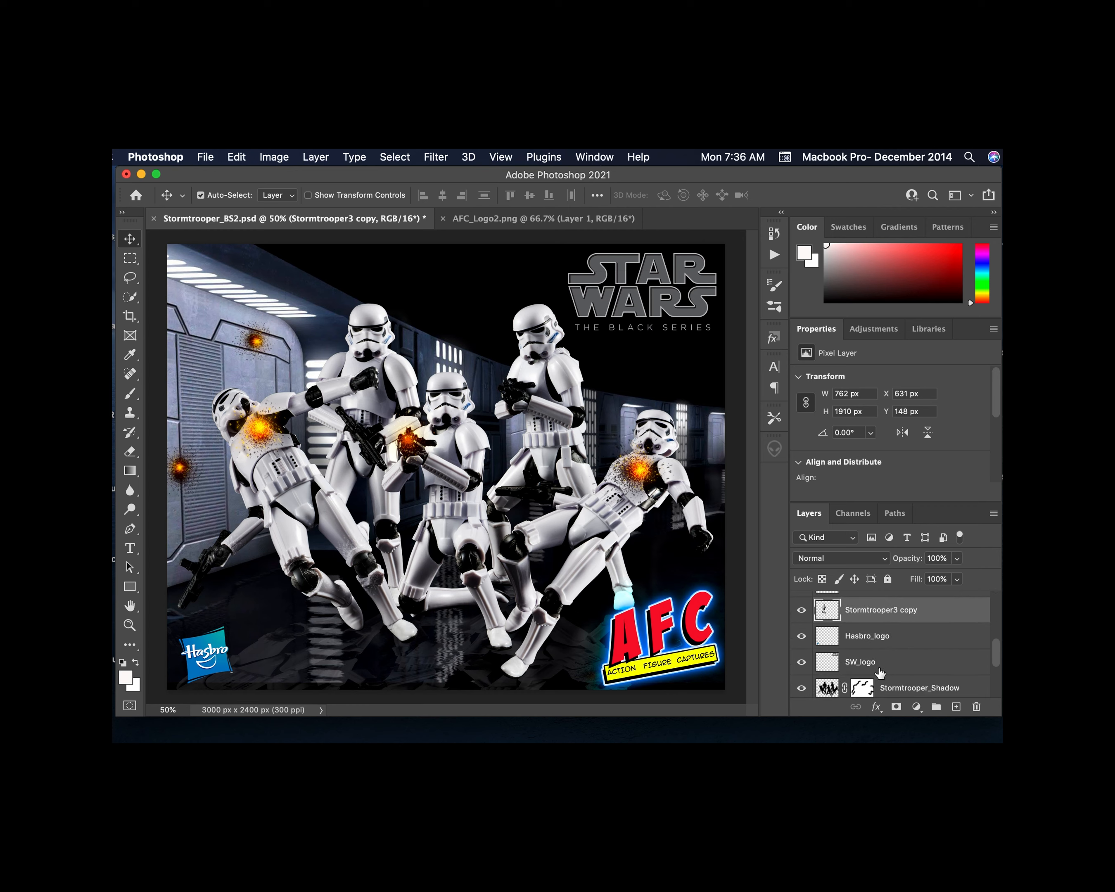
left_click(861, 652)
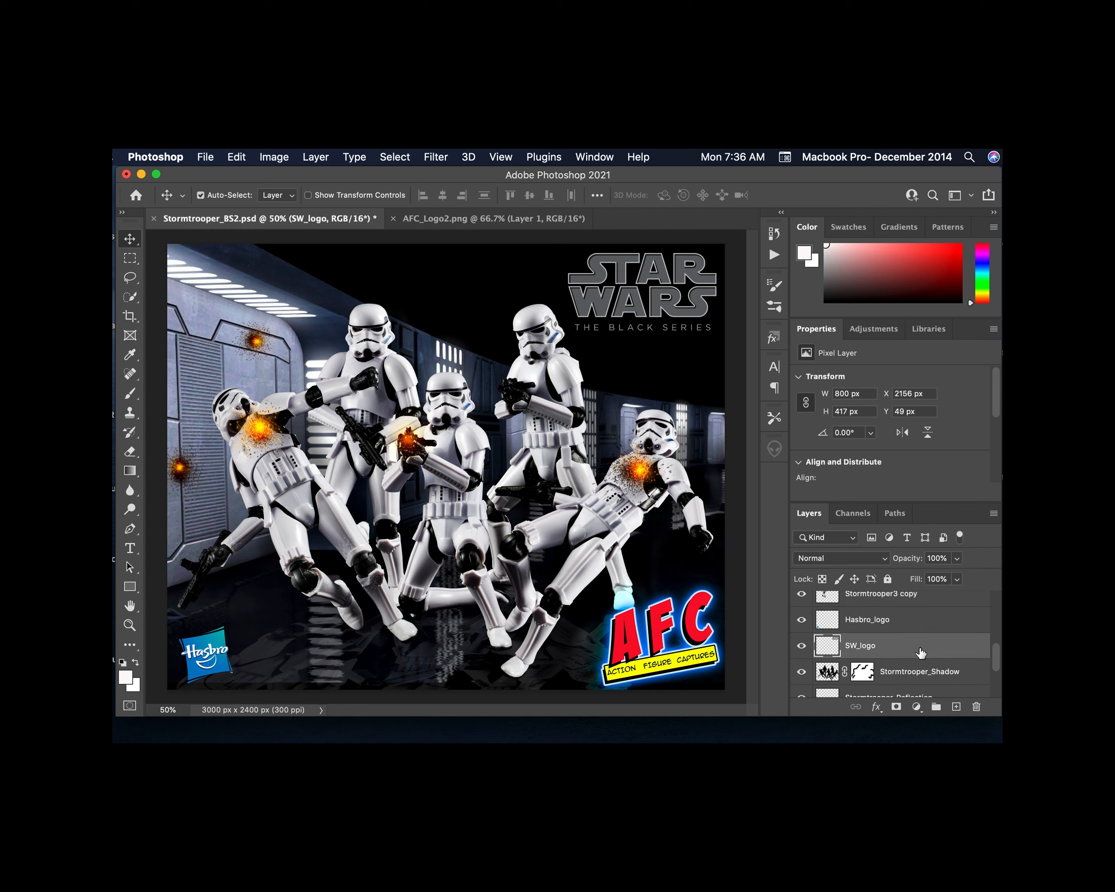
left_click_drag(949, 651, 955, 707)
left_click_drag(903, 650, 898, 678)
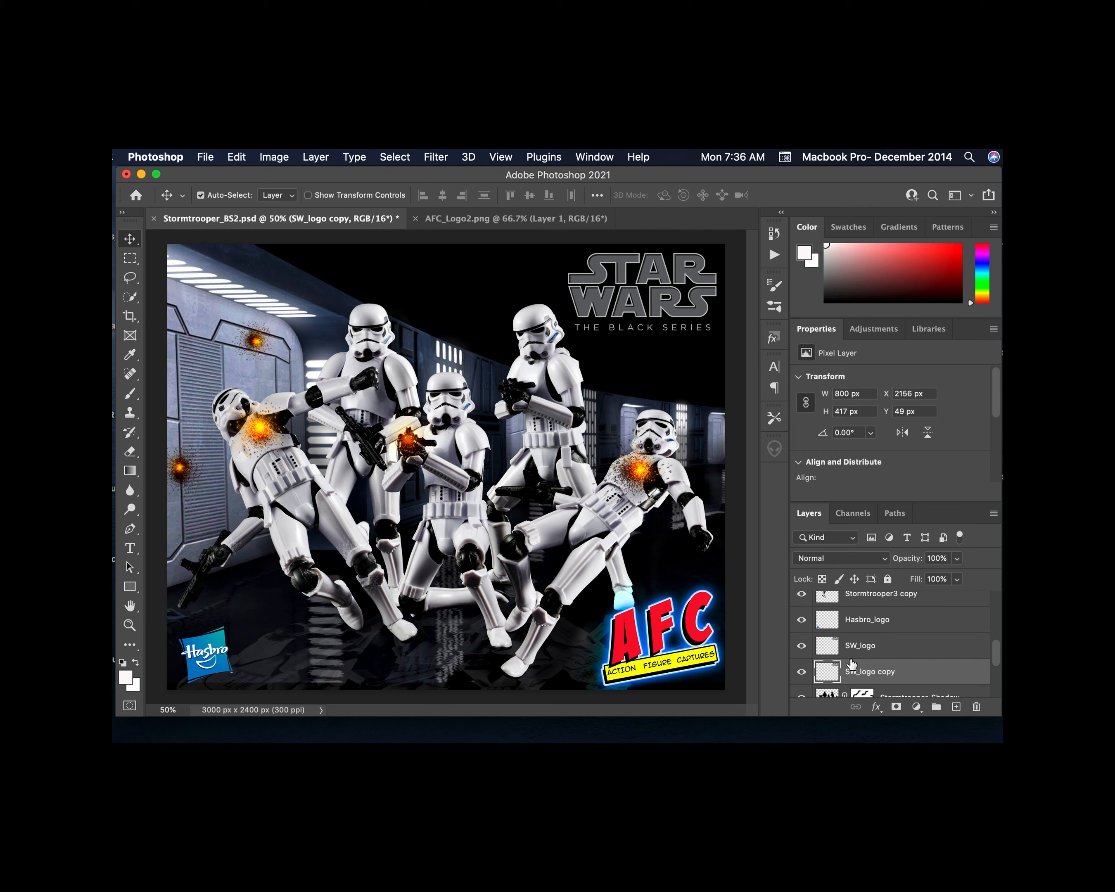
Try the blue neon glow style from the GlamourStyles set on the SW_logo copy layer behind the Star Wars logo
left_click(774, 338)
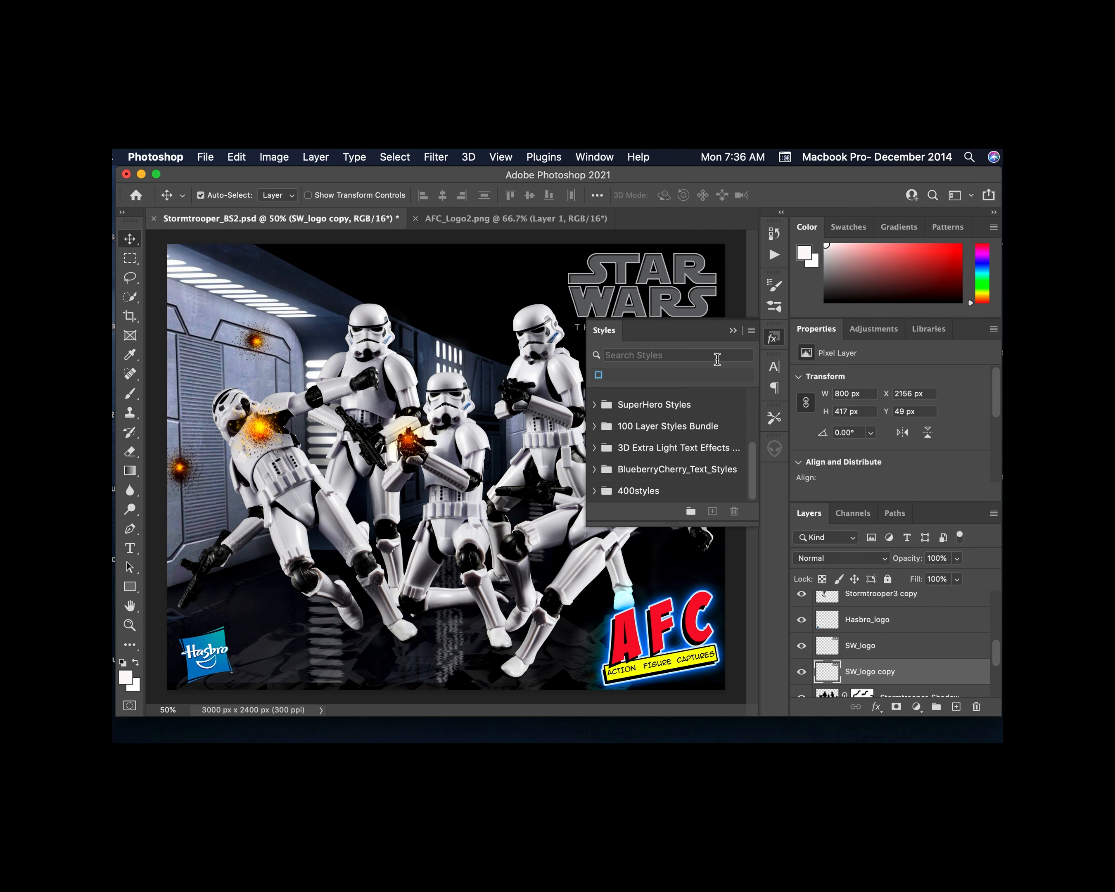
scroll(620, 471, "up", 5)
scroll(620, 471, "down", 3)
left_click(594, 417)
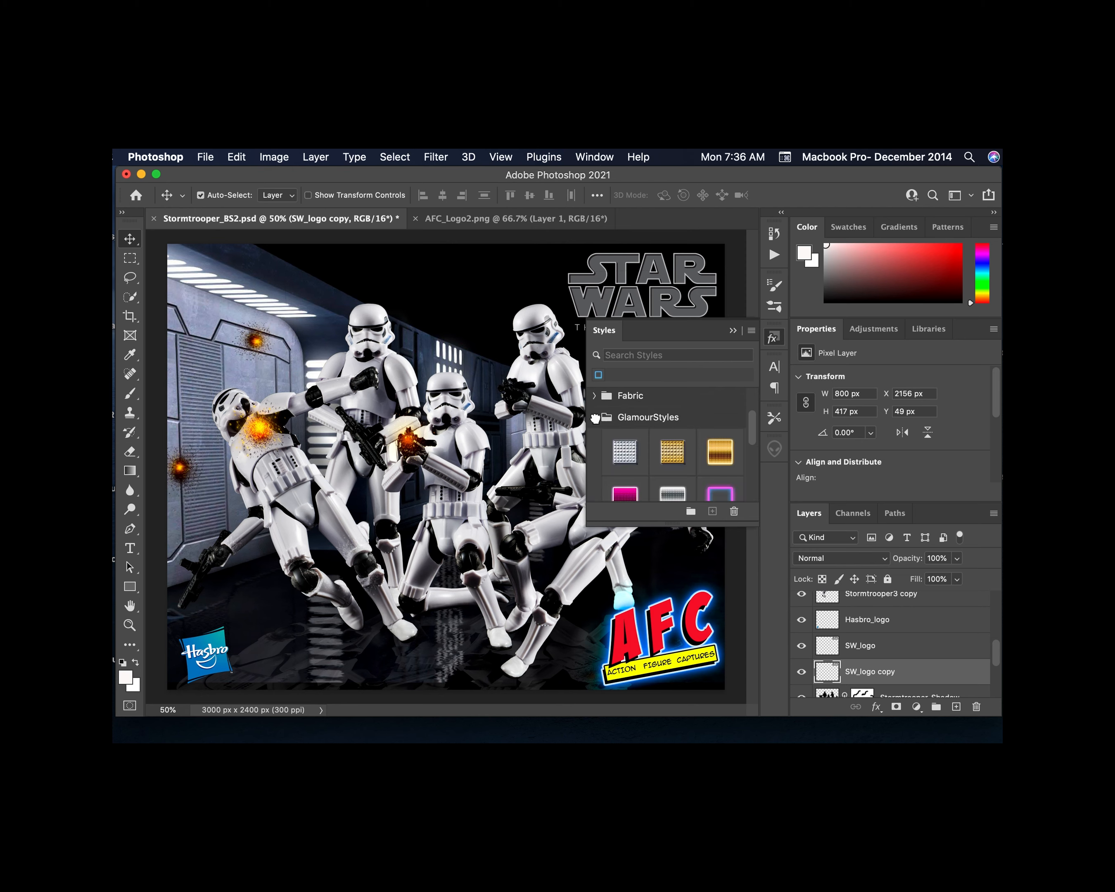
scroll(617, 474, "down", 3)
left_click(618, 474)
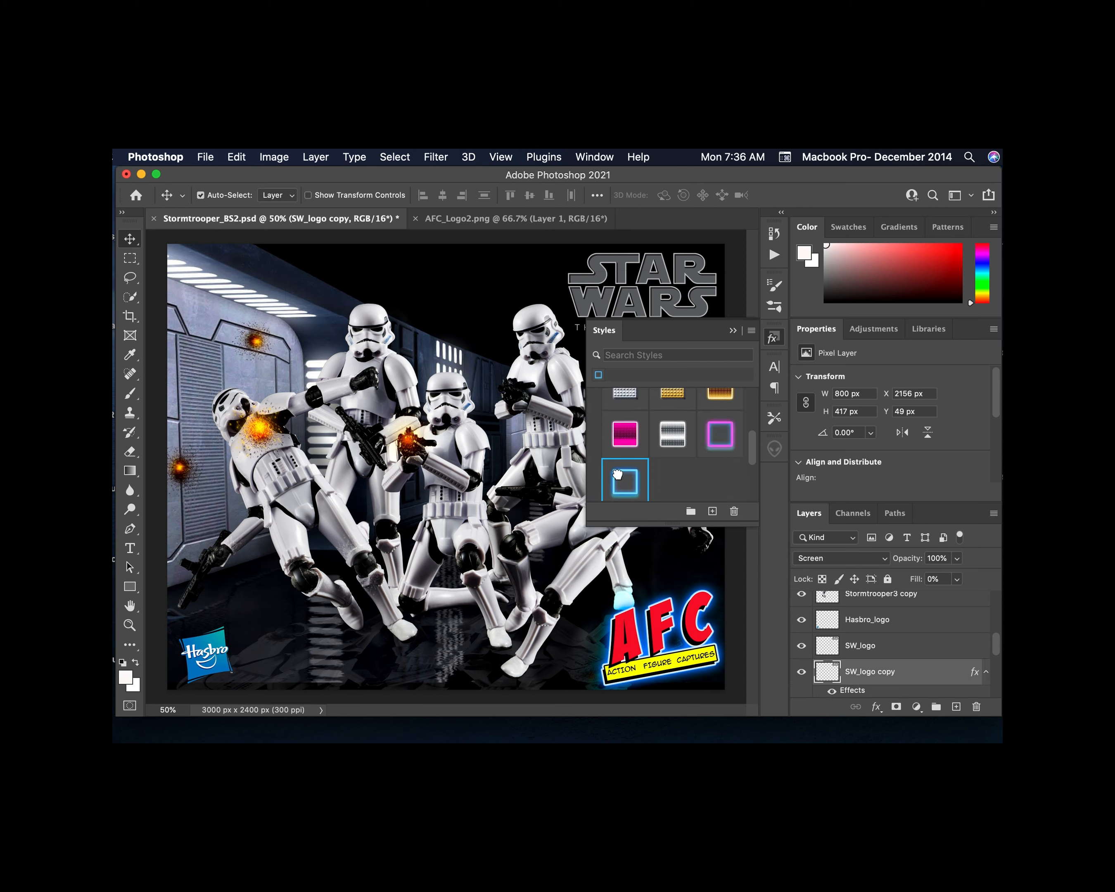
left_click(733, 331)
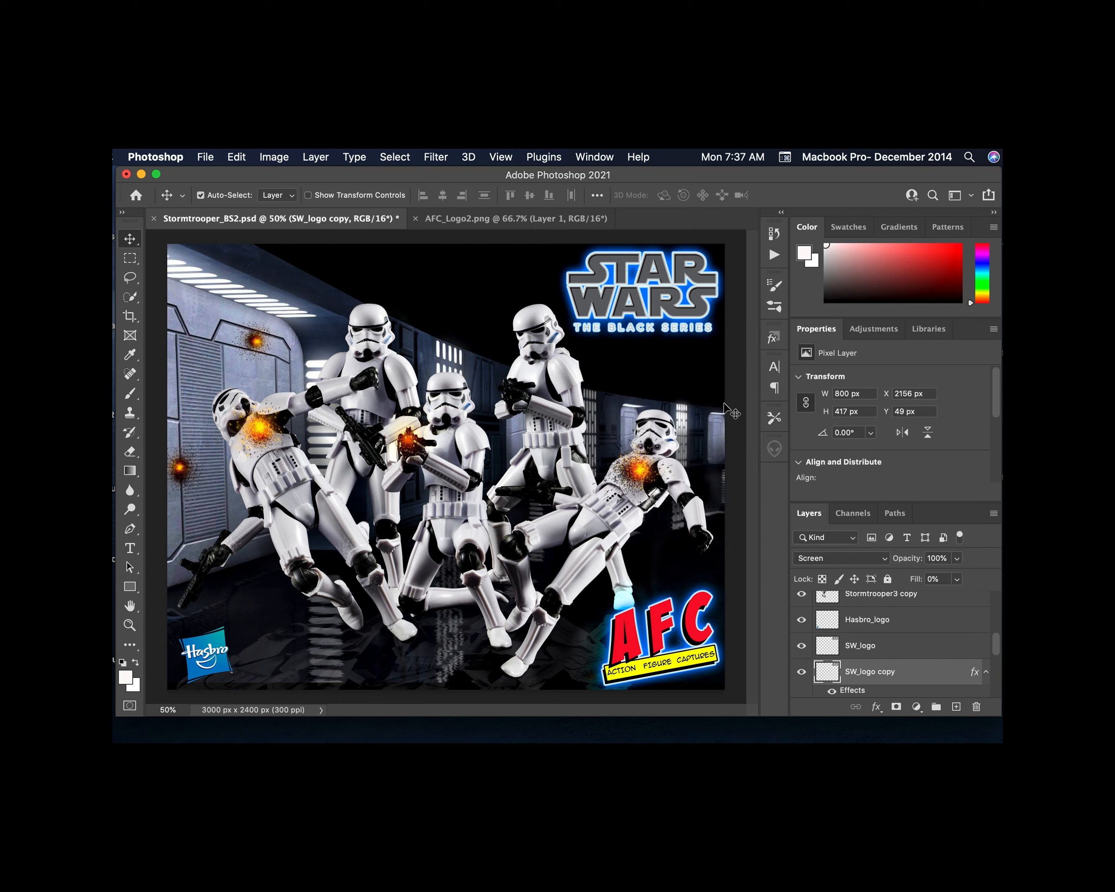
Undo the glow style, the reordering and the duplication of the SW_logo layer
key("super+z")
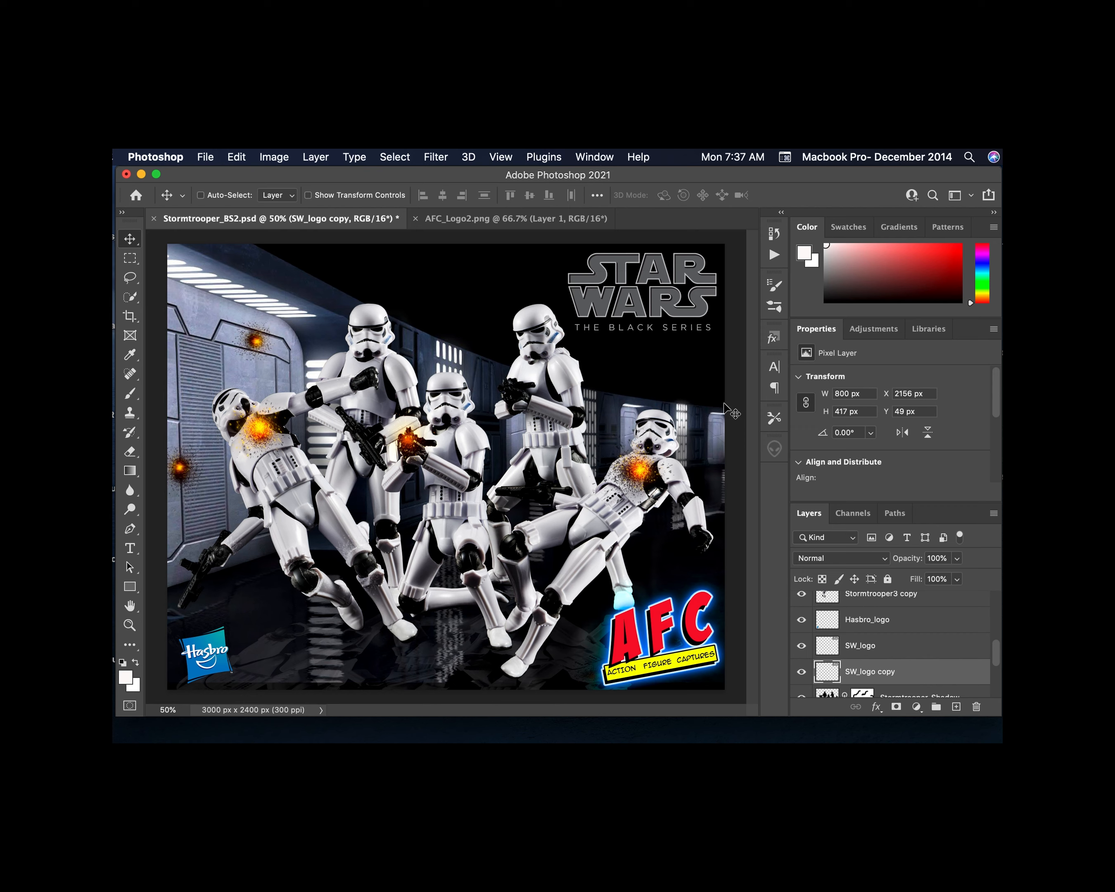
key("super+z")
key("super+z")
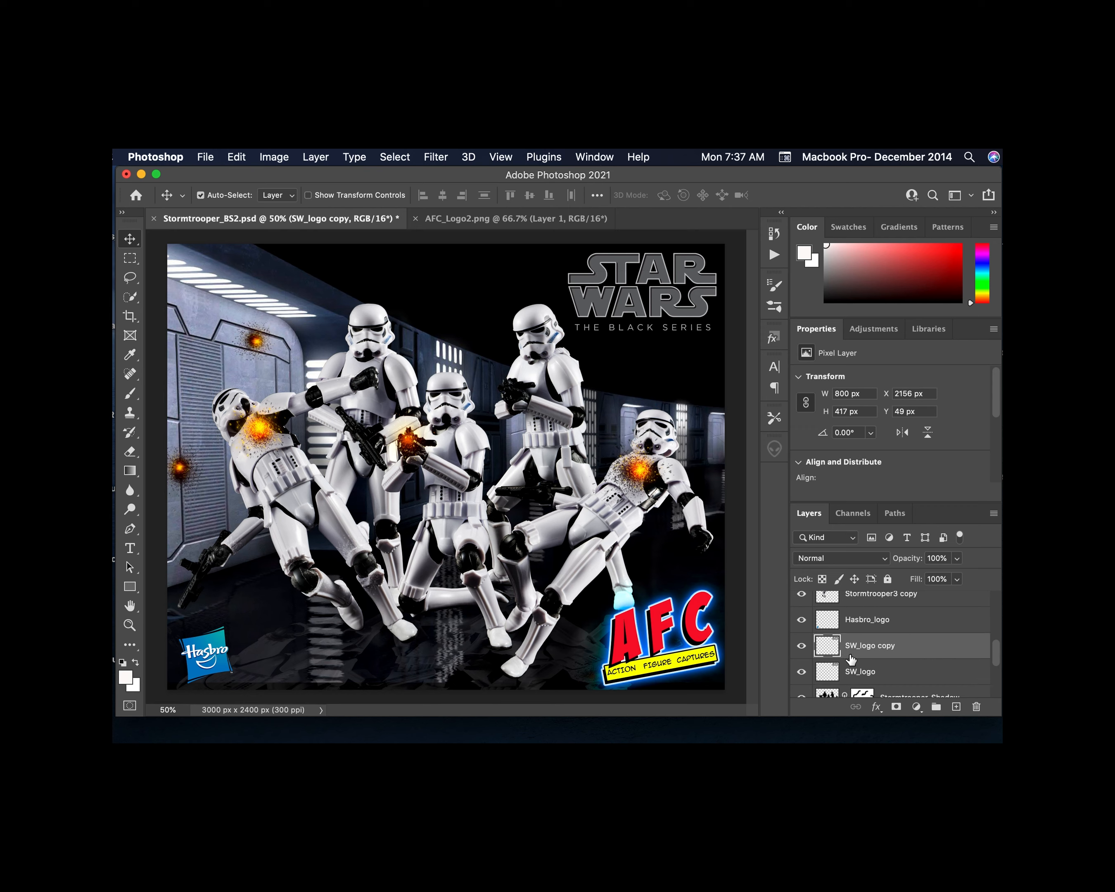
key("super+z")
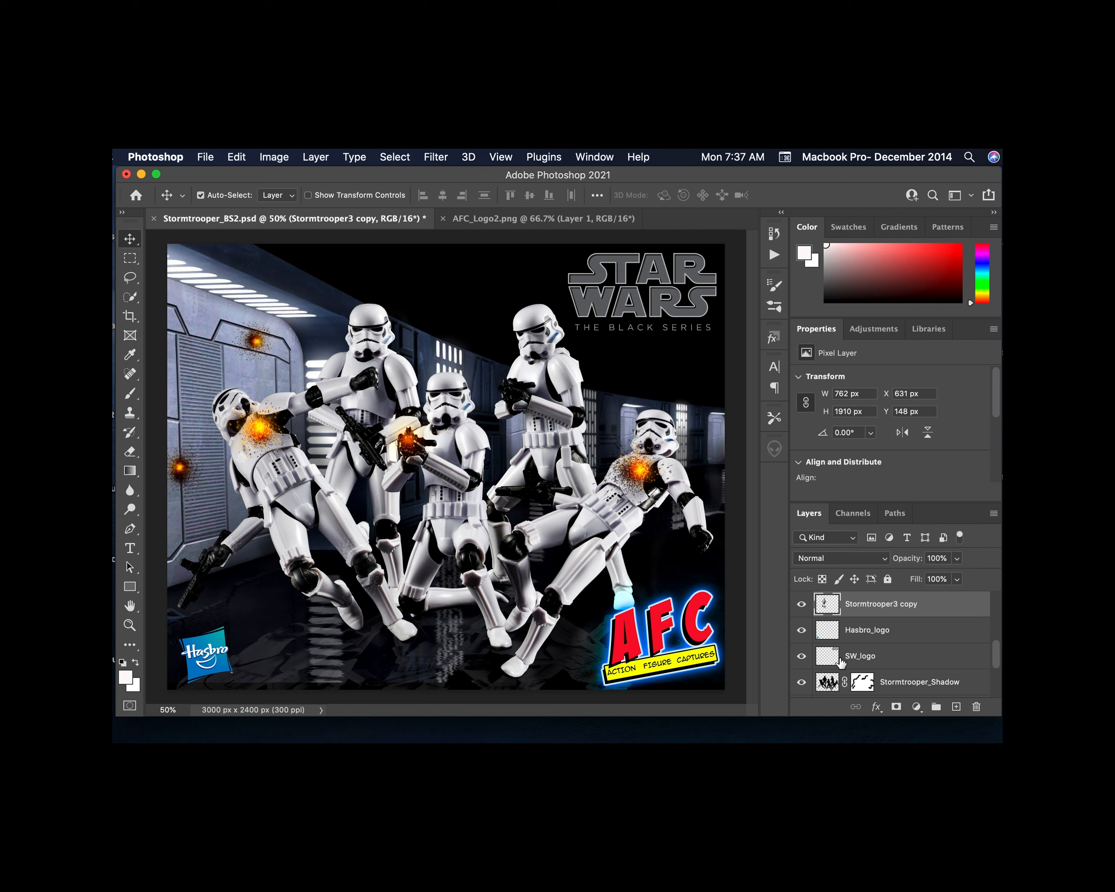
Toggle the Stormtrooper4, Stormtrooper5 and Stormtrooper2 groups off and on one by one to identify the trooper in each
scroll(902, 641, "down", 5)
scroll(901, 641, "up", 3)
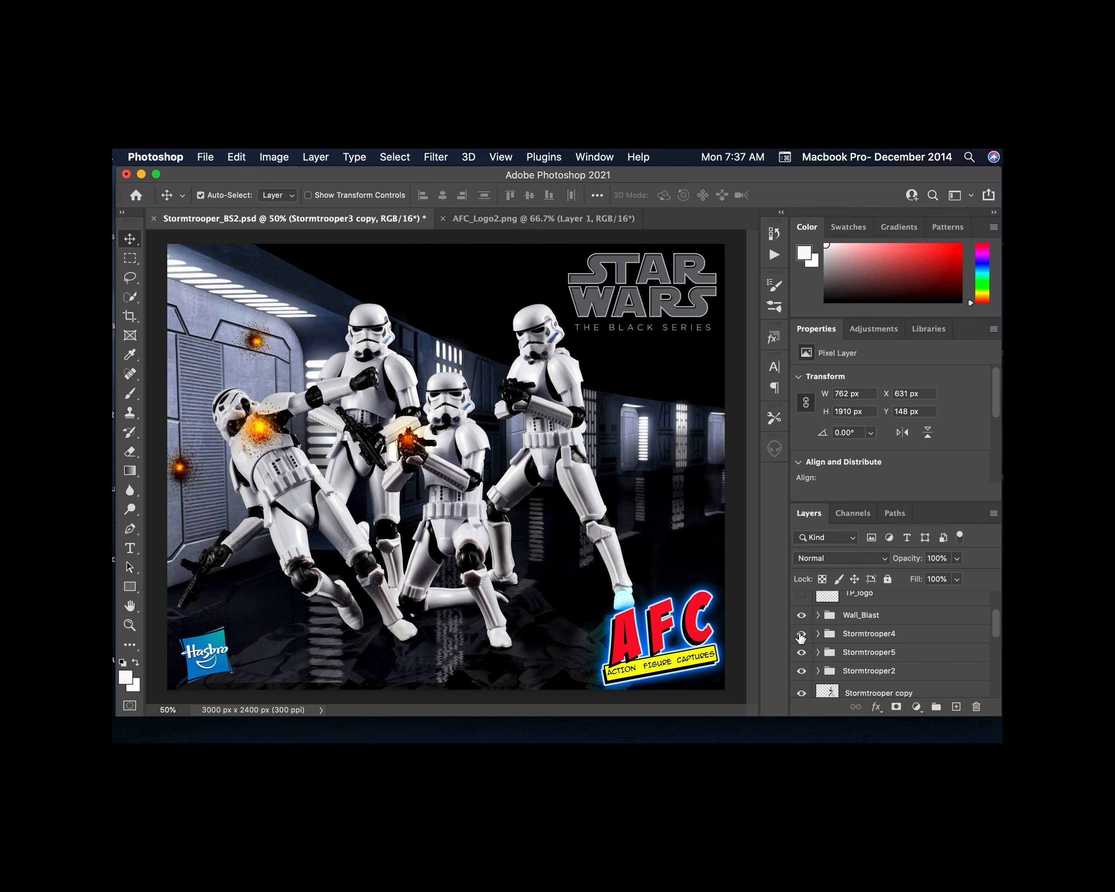
left_click(801, 633)
left_click(801, 653)
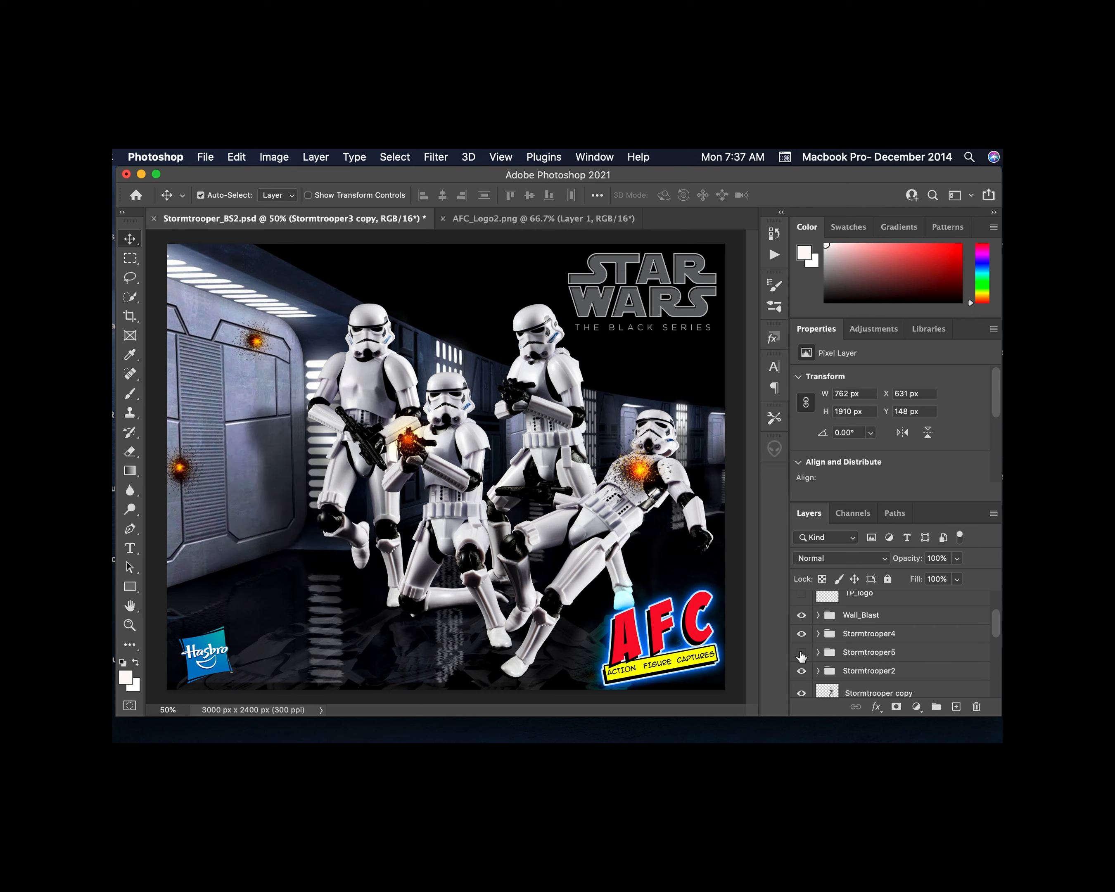
left_click(800, 653)
left_click(801, 670)
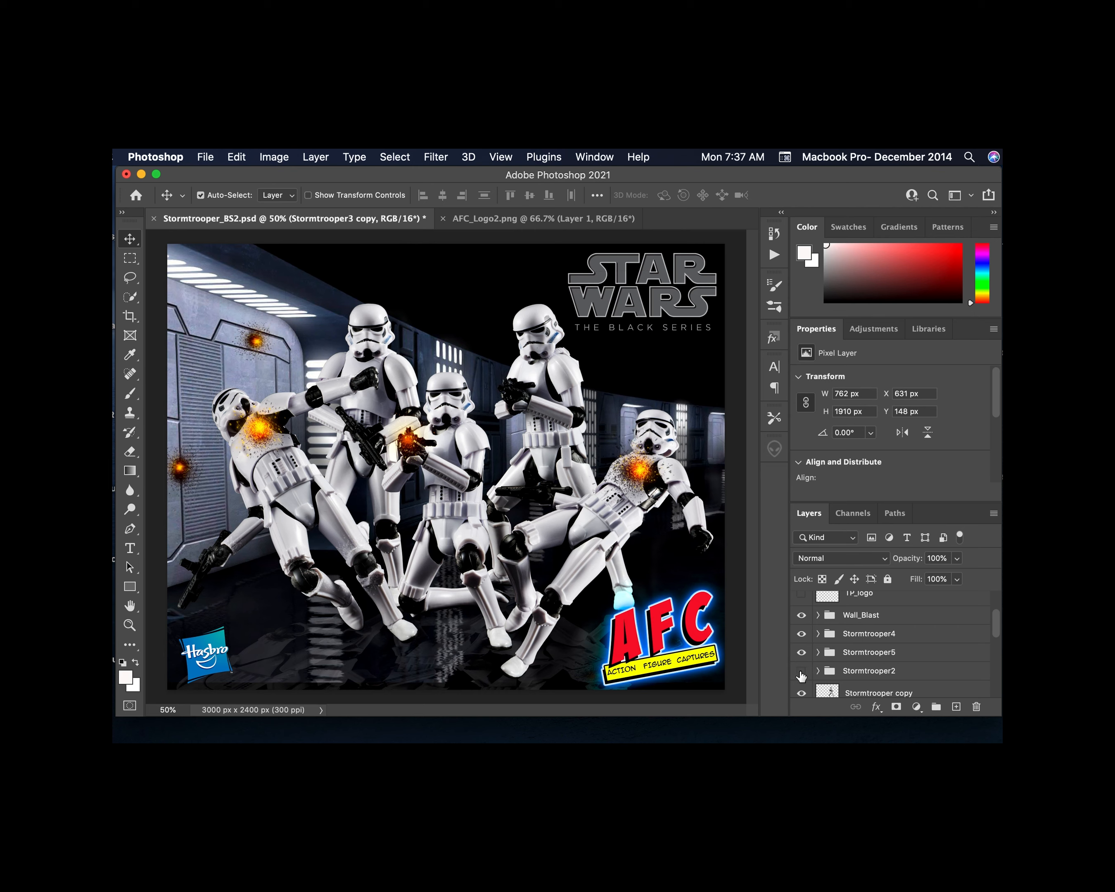
left_click(801, 672)
left_click(1006, 501)
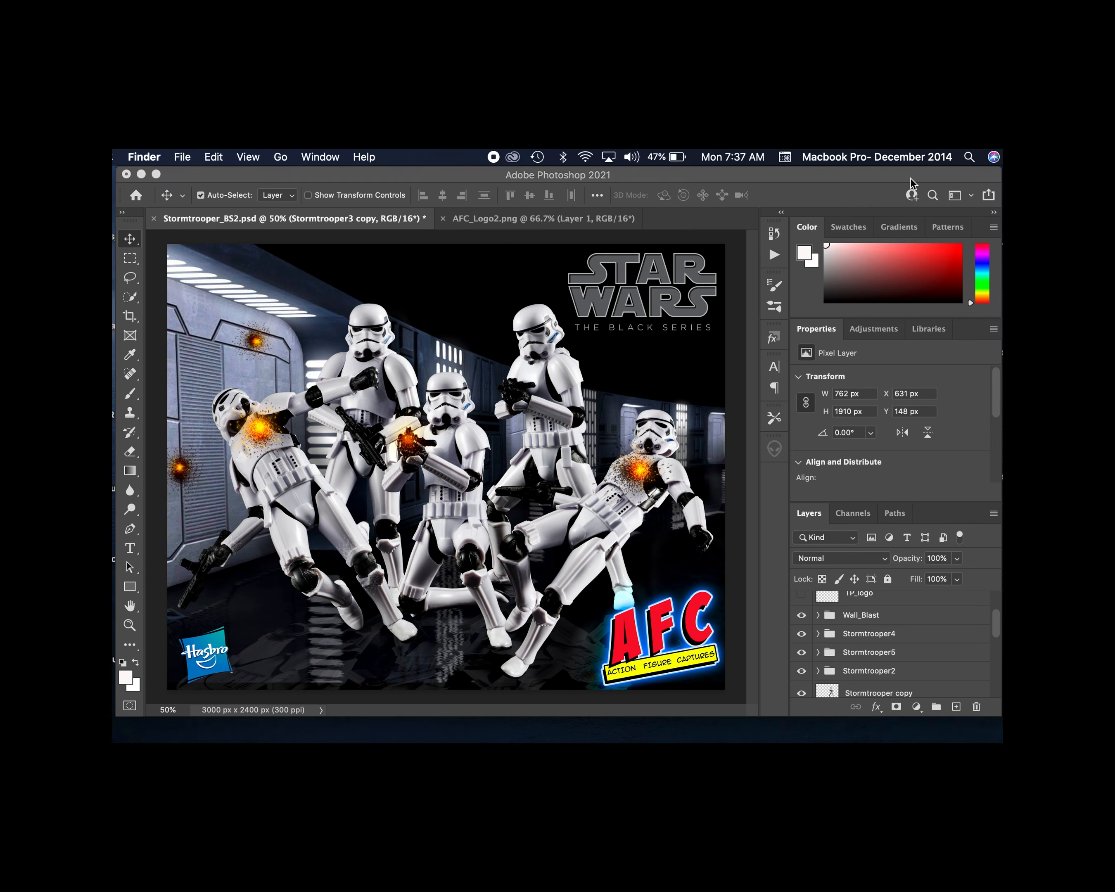
left_click(494, 157)
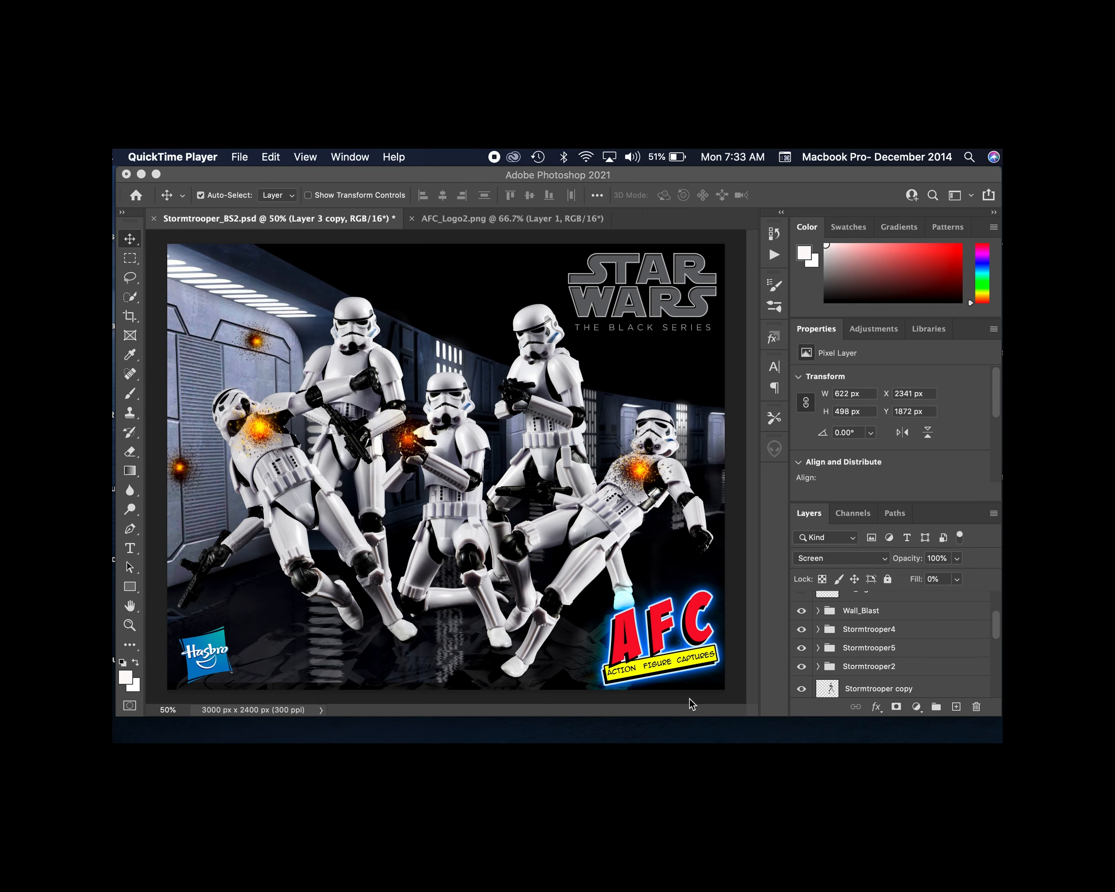